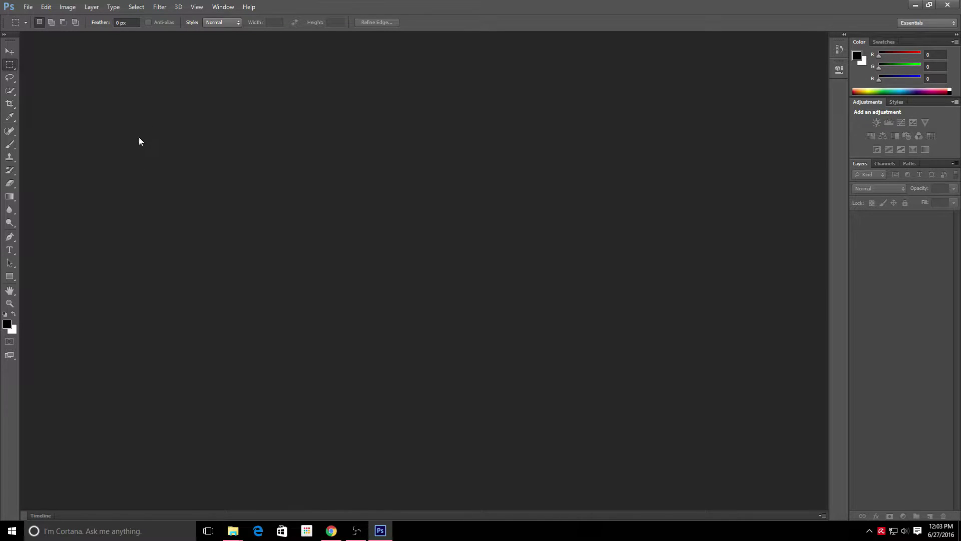
# Create a new document named 'thumbnail' sized 1280 × 720 pixels.
pyautogui.click(30, 9)
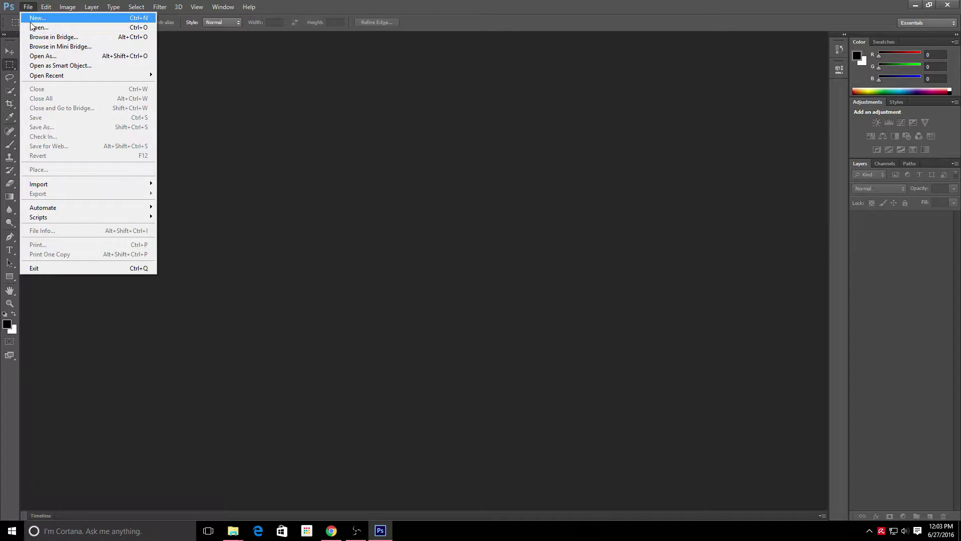
pyautogui.click(30, 22)
pyautogui.write('th')
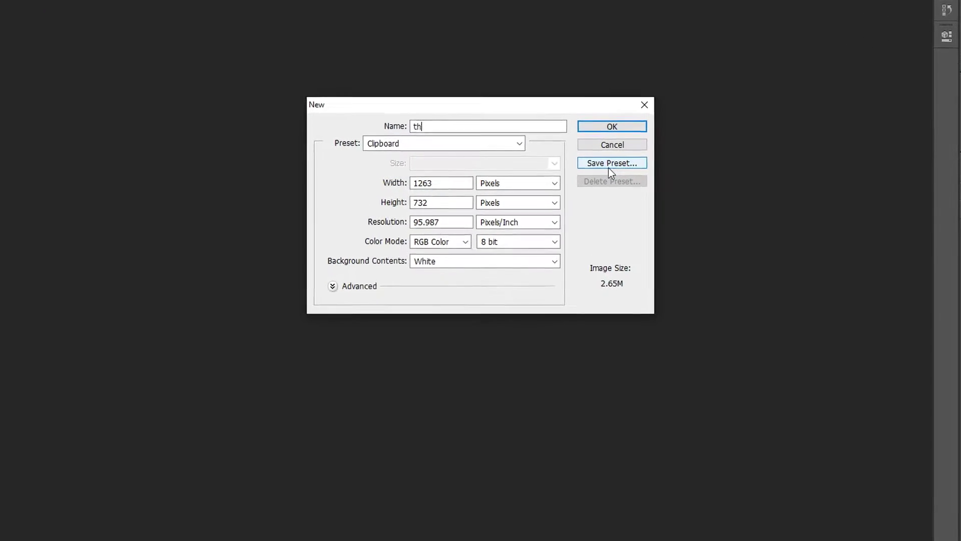
pyautogui.write('umbnail')
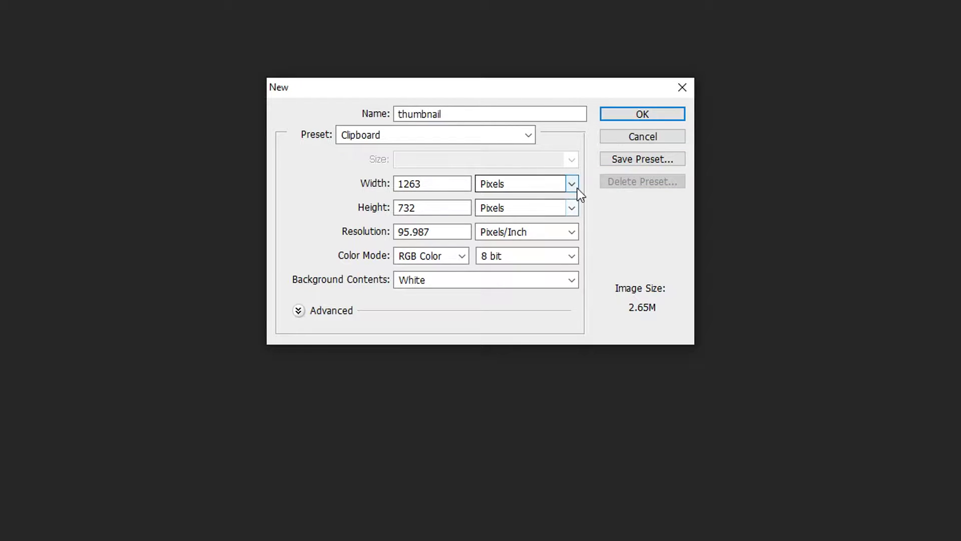
pyautogui.doubleClick(459, 184)
pyautogui.write('1280')
pyautogui.doubleClick(435, 205)
pyautogui.write('72')
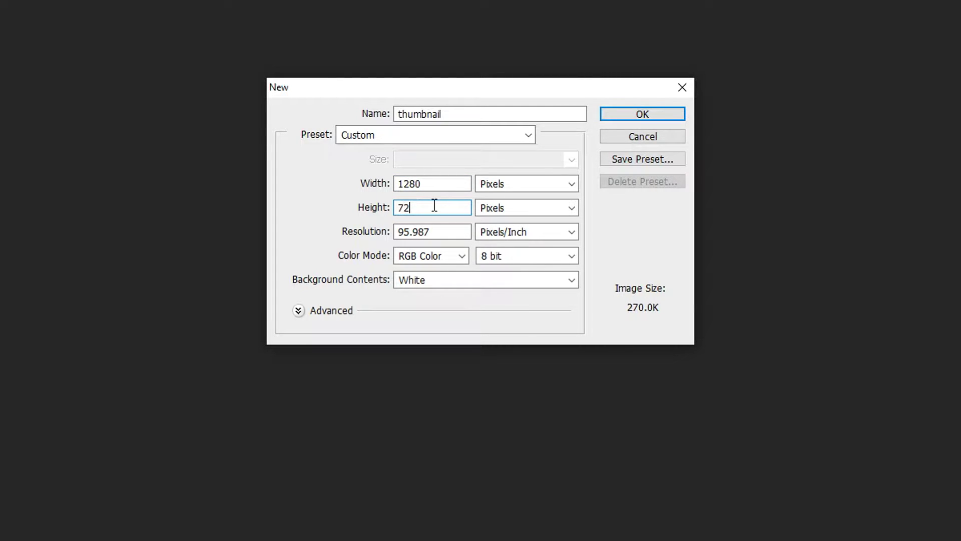
pyautogui.write('0')
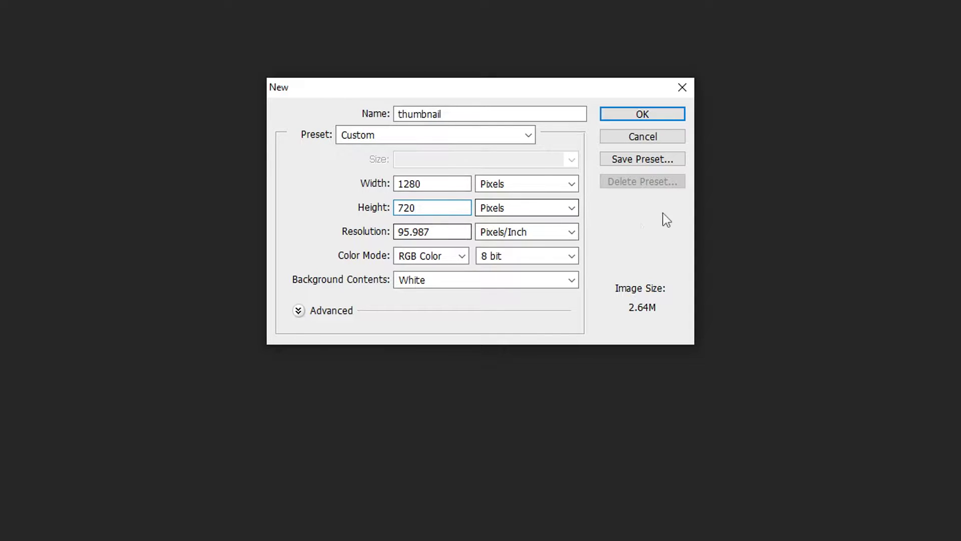
pyautogui.click(653, 112)
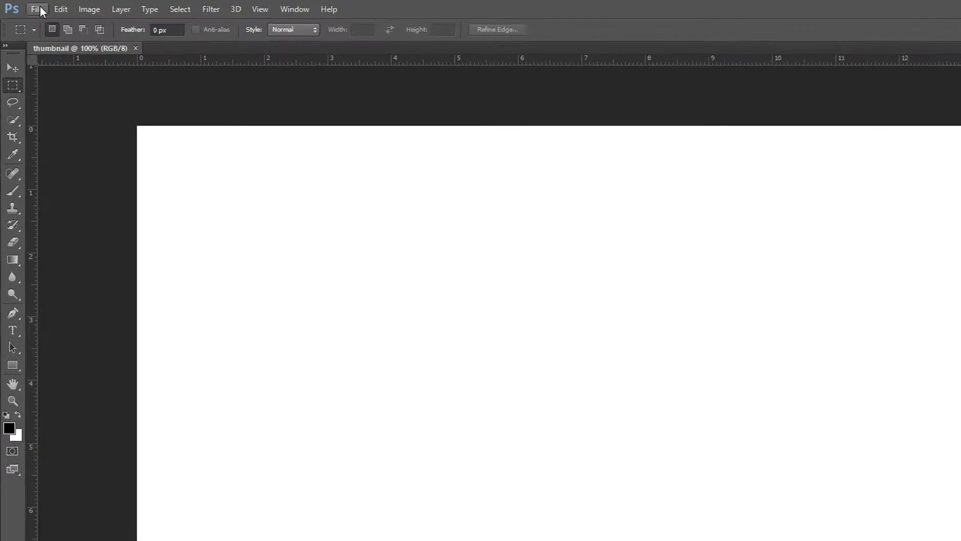
# Open the Capture.PNG screenshot from the Desktop.
pyautogui.click(28, 7)
pyautogui.click(65, 45)
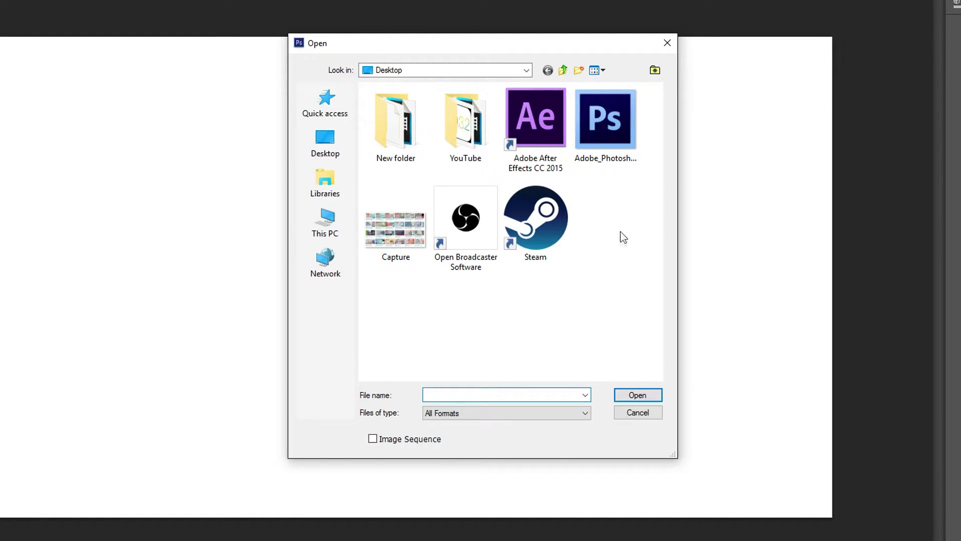
pyautogui.doubleClick(406, 234)
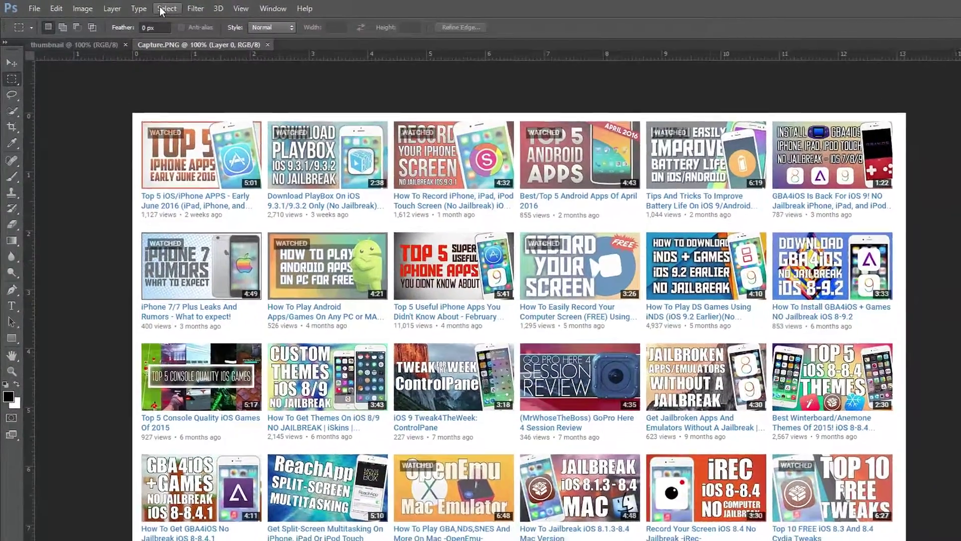
# Select and copy the entire Capture screenshot.
pyautogui.click(136, 7)
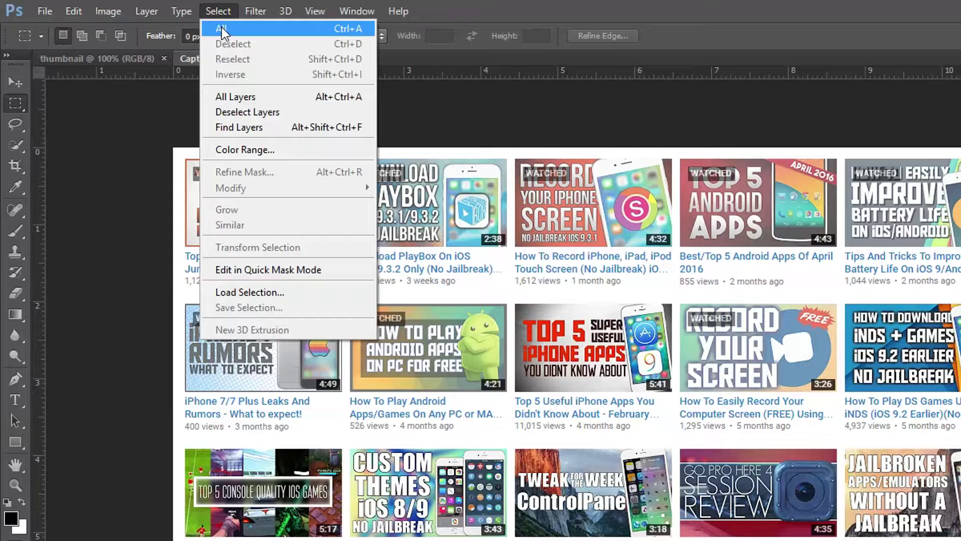
pyautogui.click(221, 26)
pyautogui.click(80, 10)
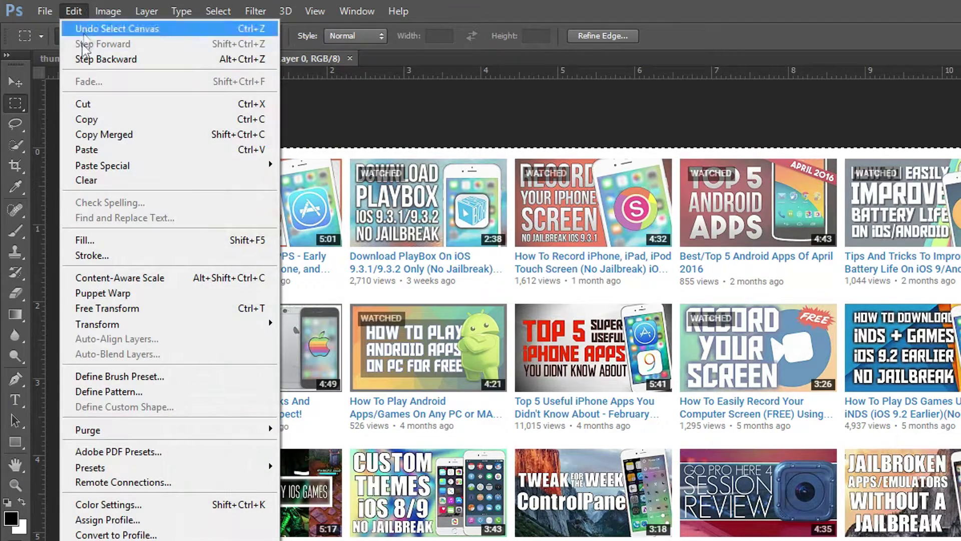
pyautogui.click(83, 120)
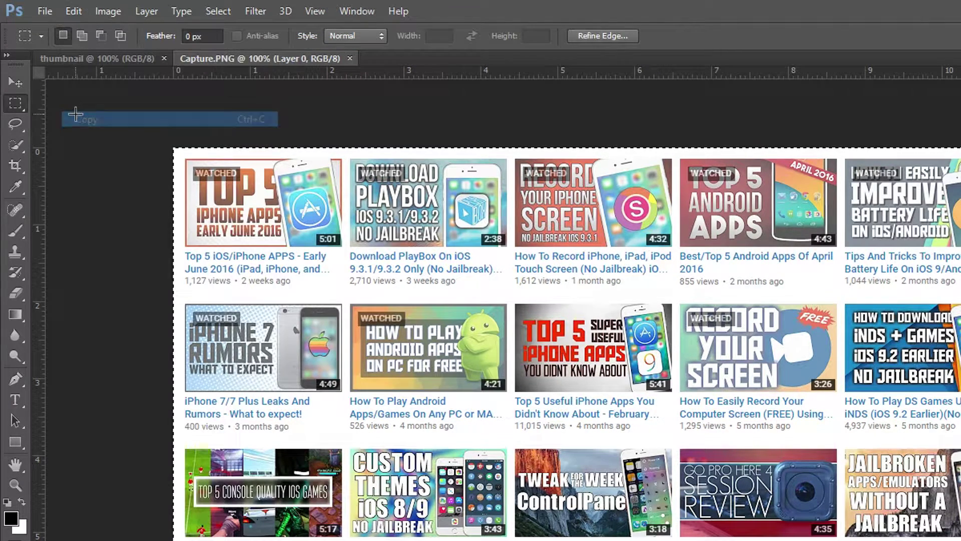
# Paste the screenshot into the thumbnail document as a new layer and begin free transform.
pyautogui.click(63, 59)
pyautogui.click(70, 12)
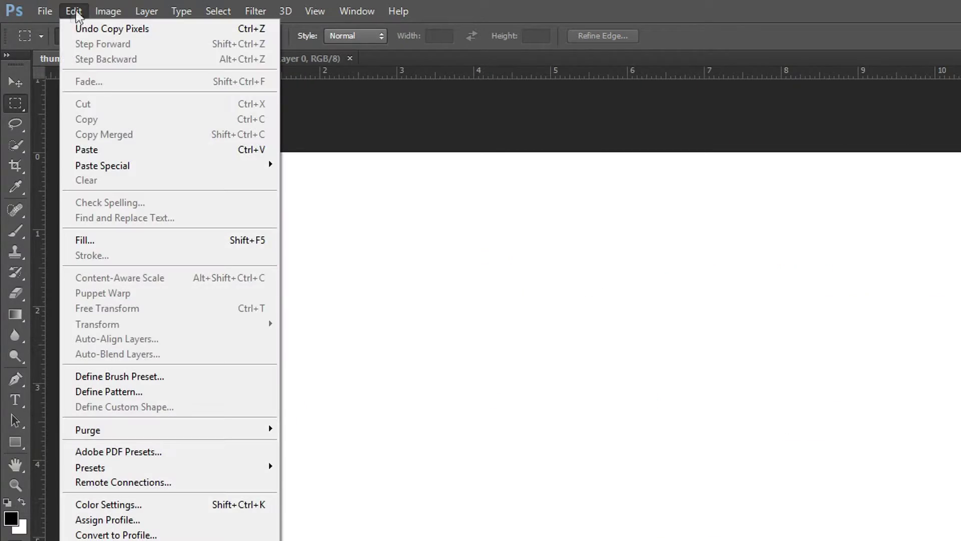
pyautogui.click(95, 147)
pyautogui.press('v')
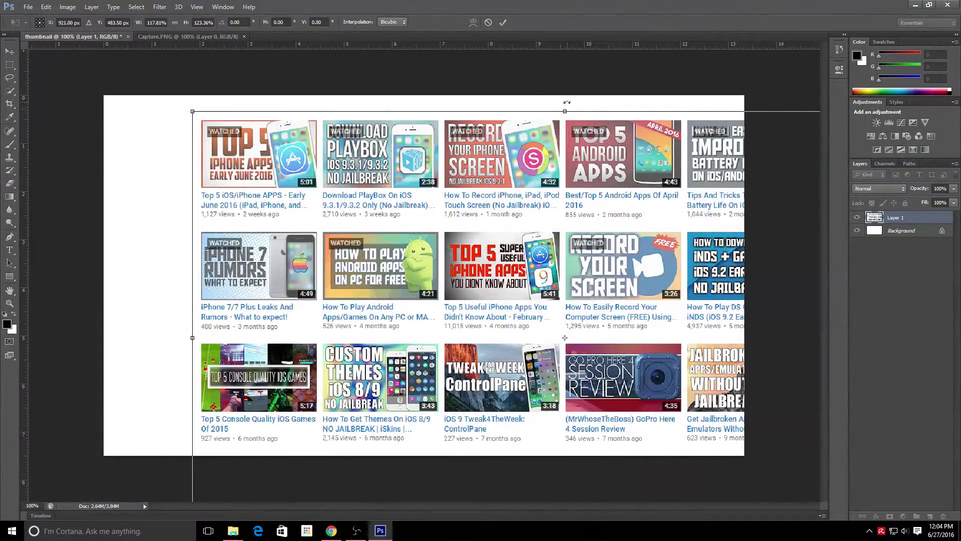
# Rotate the screenshot to −10.4°, shift it up-left and stretch it taller to cover the canvas.
pyautogui.moveTo(801, 95); pyautogui.dragTo(809, 60)
pyautogui.moveTo(549, 237); pyautogui.dragTo(403, 162)
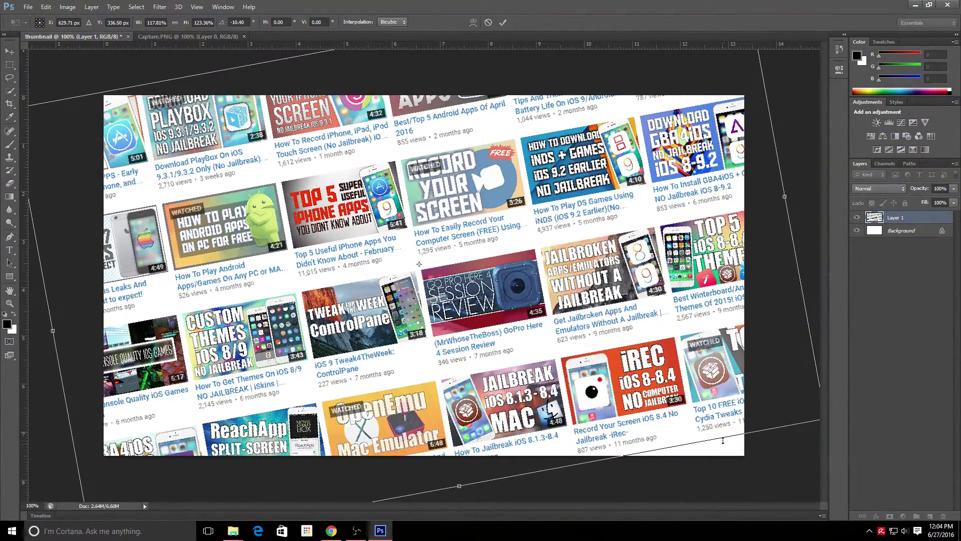
pyautogui.moveTo(731, 453); pyautogui.dragTo(733, 461)
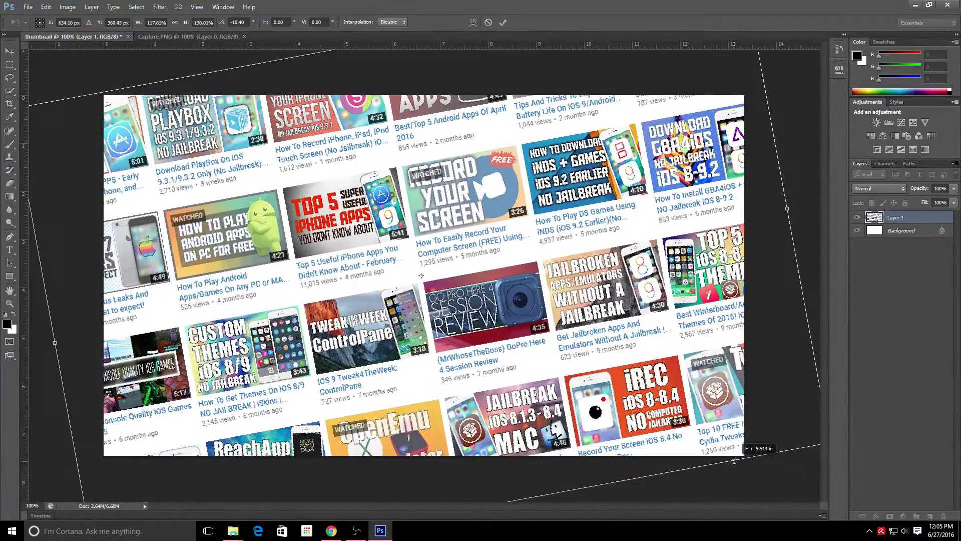
pyautogui.click(502, 24)
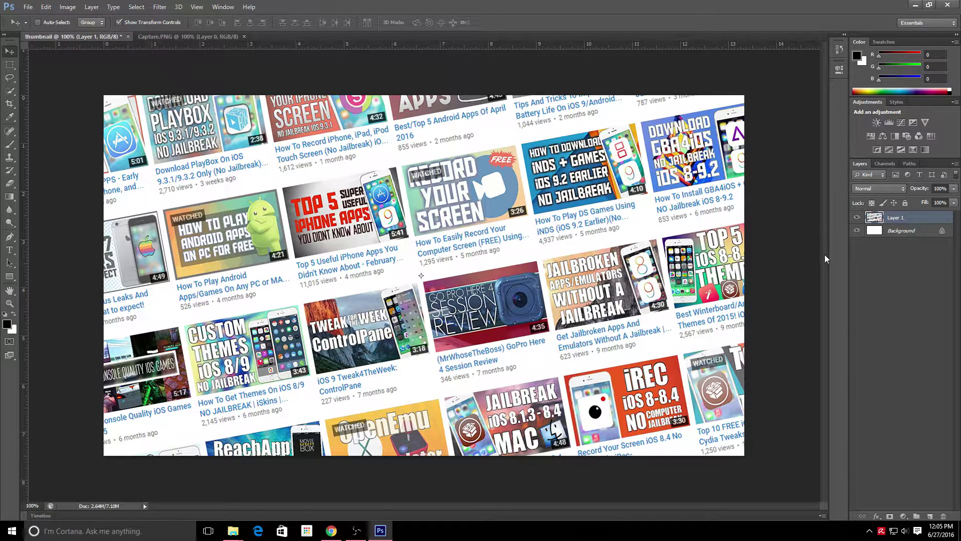
# Draw a black rectangle over the whole canvas and lower its opacity to about 55%.
pyautogui.click(9, 276)
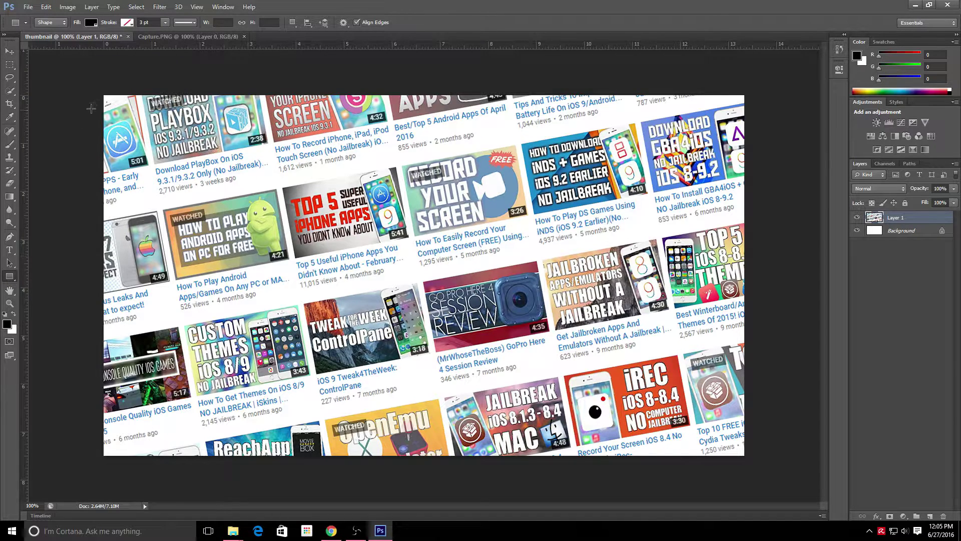
pyautogui.moveTo(100, 91); pyautogui.dragTo(748, 457)
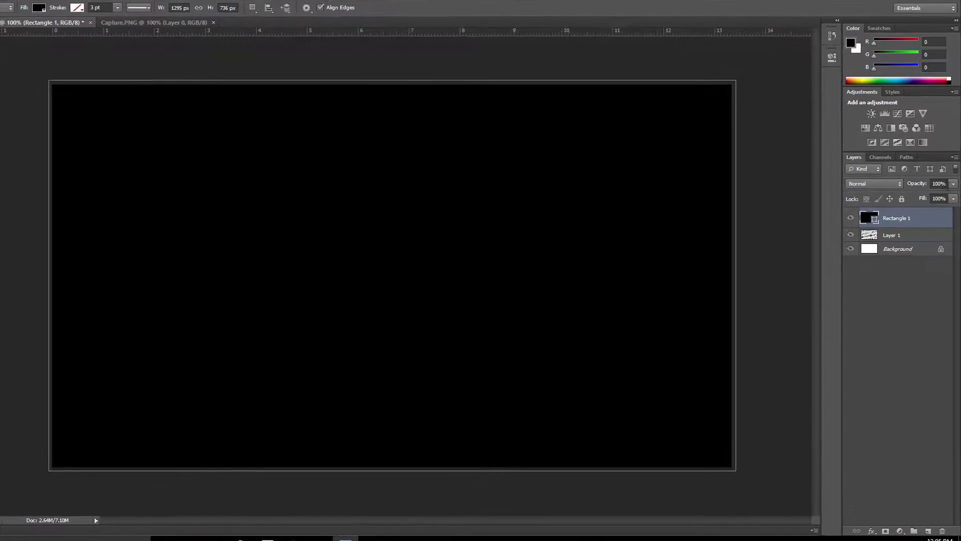
pyautogui.click(953, 183)
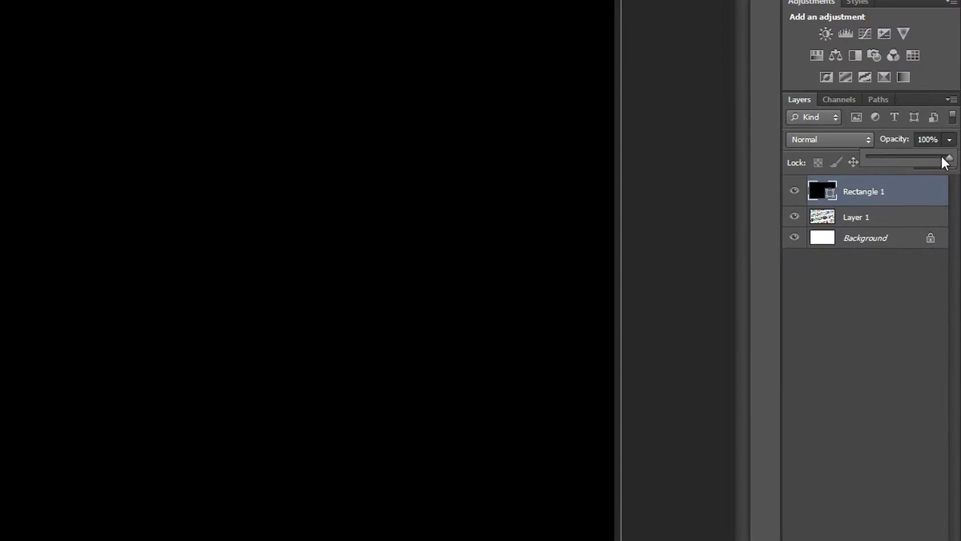
pyautogui.moveTo(954, 195); pyautogui.dragTo(929, 194)
pyautogui.moveTo(911, 157); pyautogui.dragTo(910, 157)
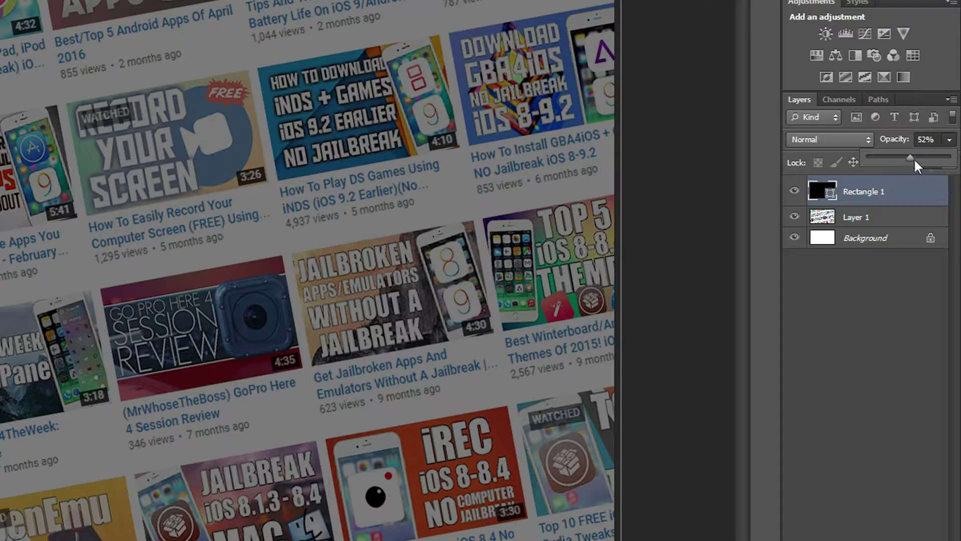
pyautogui.moveTo(912, 158); pyautogui.dragTo(906, 157)
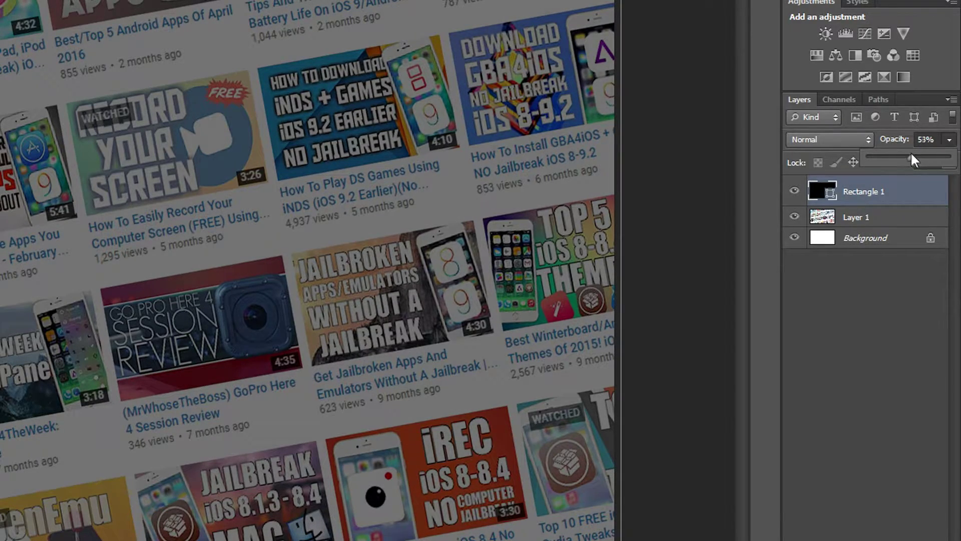
pyautogui.click(871, 355)
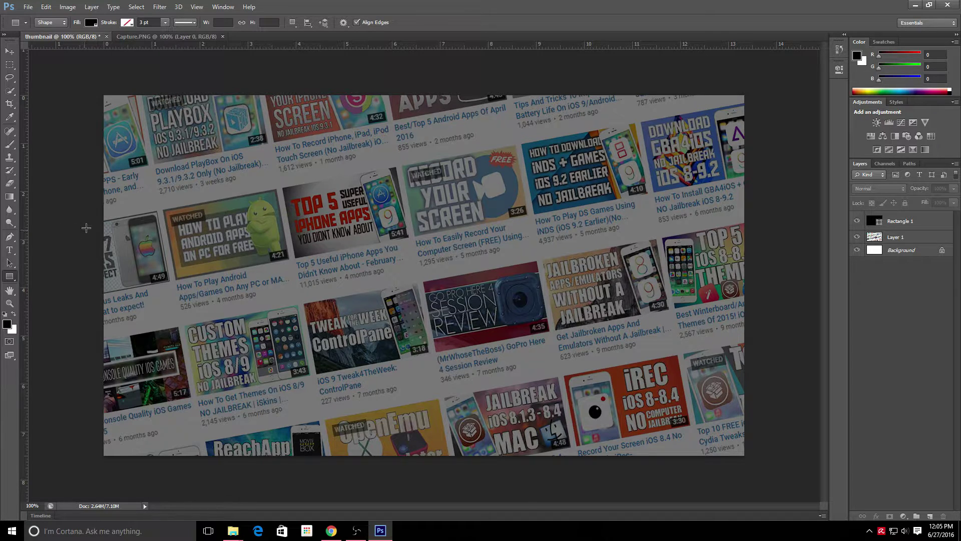
# Place a text cursor on the canvas and set the font size to 220 pt.
pyautogui.click(10, 251)
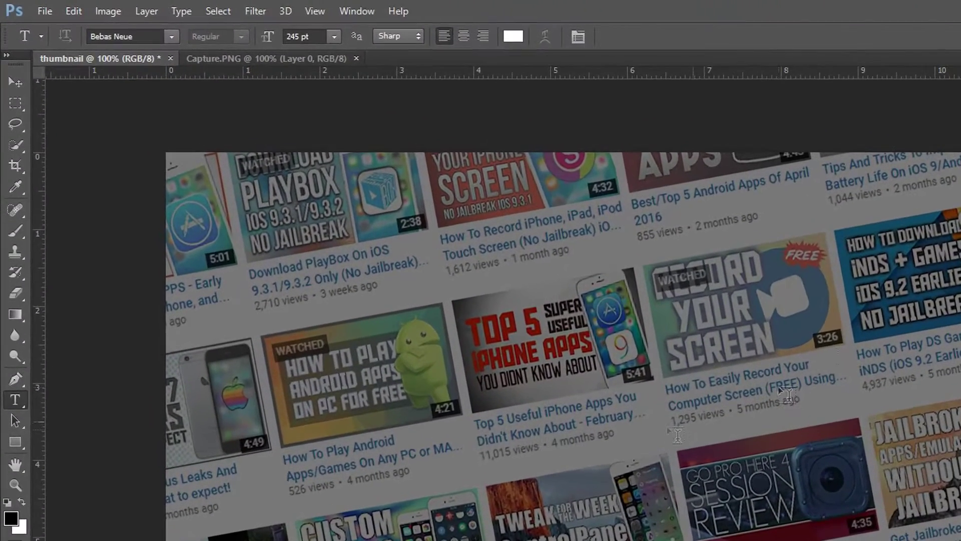
pyautogui.click(211, 280)
pyautogui.write('HDFHS')
pyautogui.press('BackSpace')
pyautogui.press('BackSpace')
pyautogui.press('BackSpace')
pyautogui.press('BackSpace')
pyautogui.press('BackSpace')
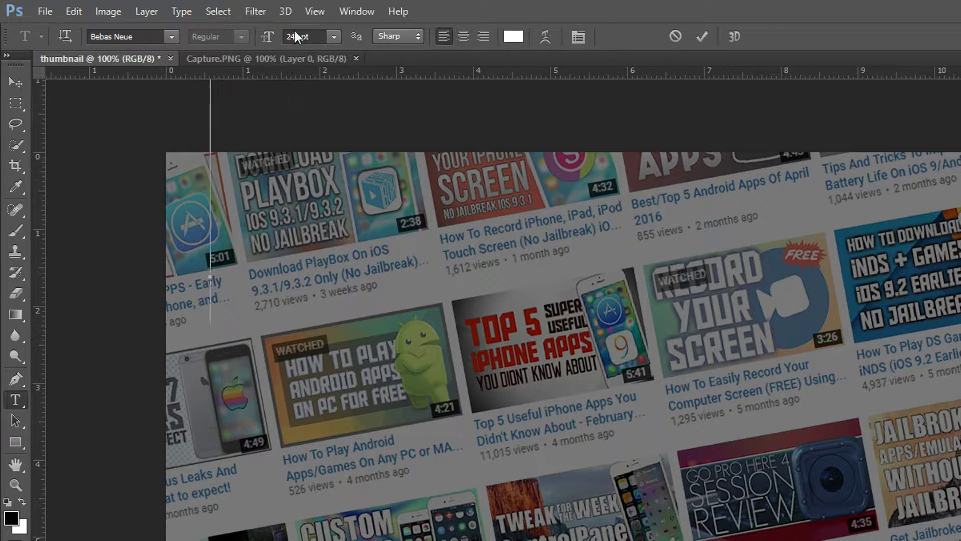
pyautogui.click(334, 36)
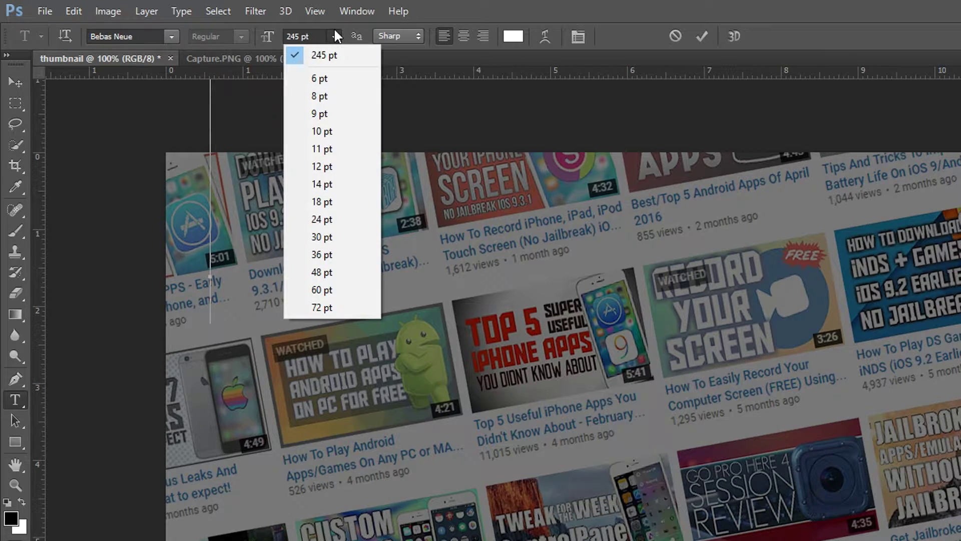
pyautogui.click(334, 31)
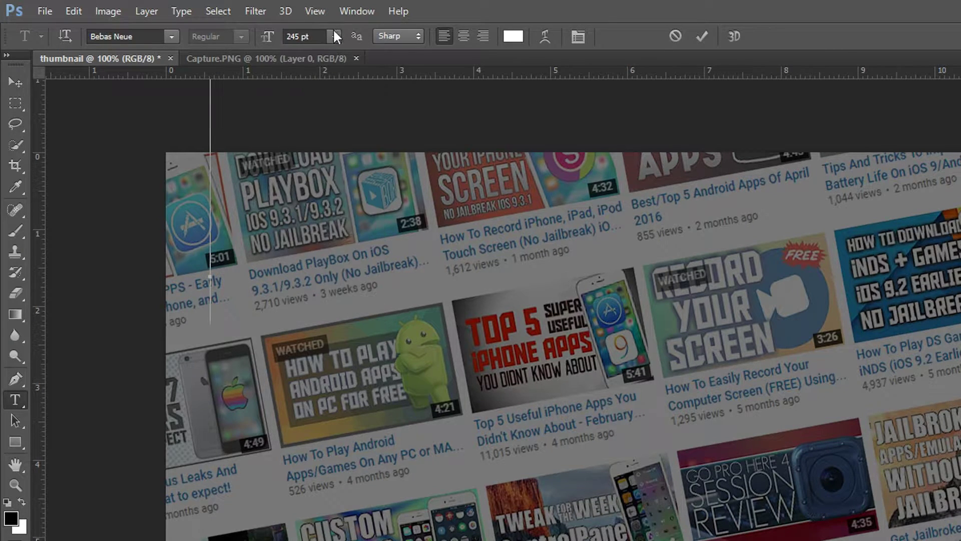
pyautogui.doubleClick(299, 37)
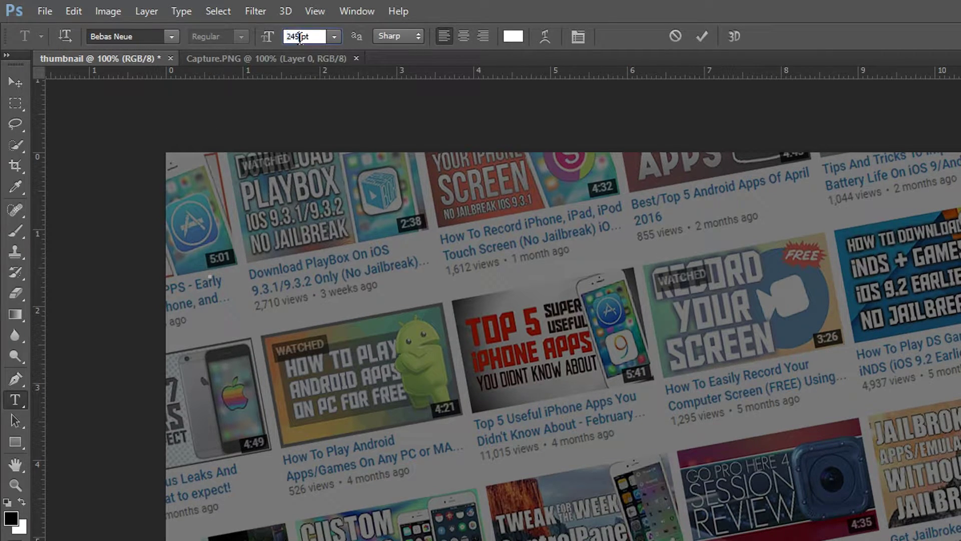
pyautogui.write('220')
pyautogui.press('Return')
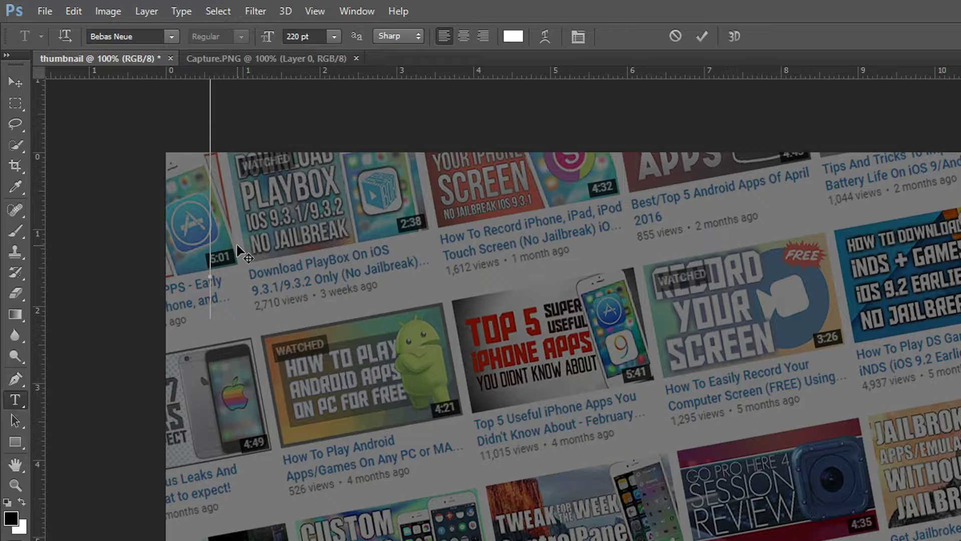
# Type HOW TO and move it to the top-left of the thumbnail.
pyautogui.write('HOW TO')
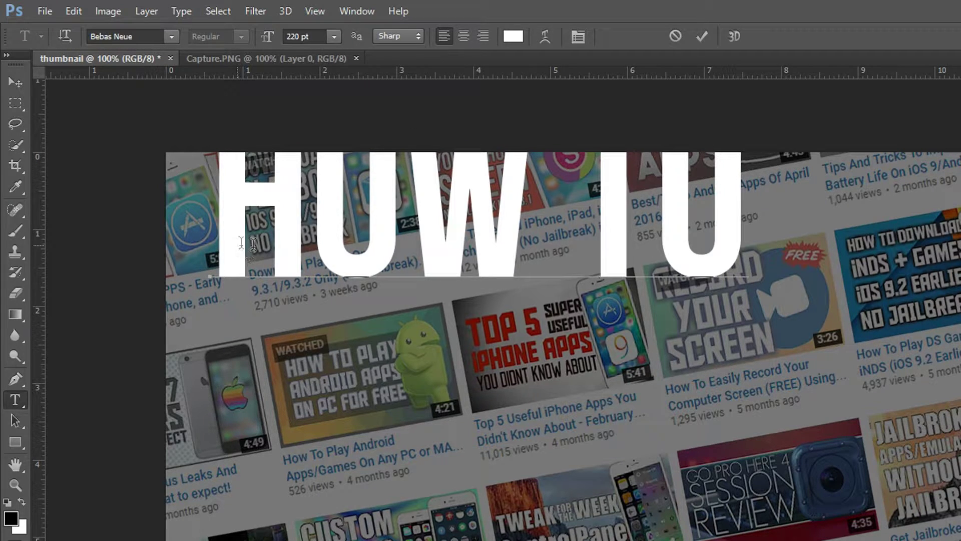
pyautogui.click(14, 81)
pyautogui.moveTo(385, 196); pyautogui.dragTo(361, 242)
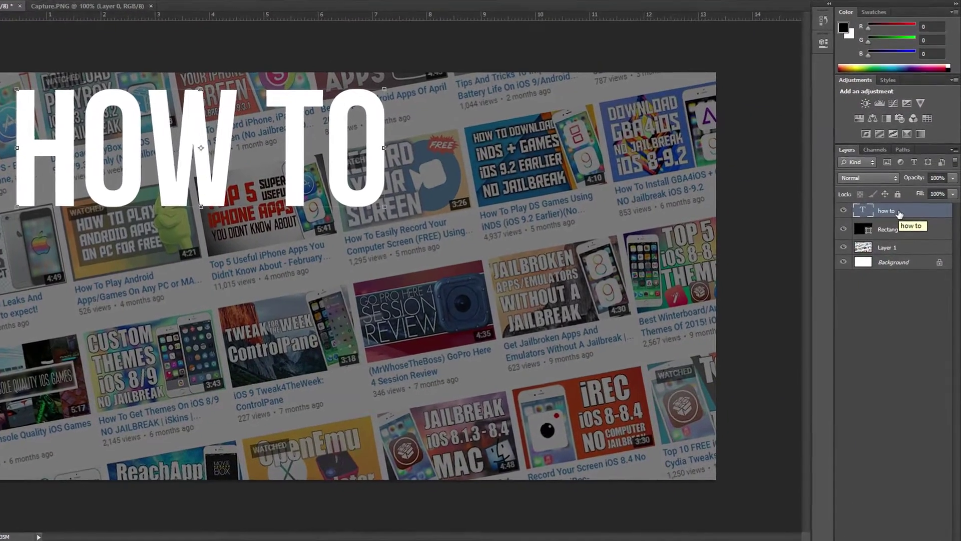
# Add a drop shadow to the how to layer, adjusting its size, 90° angle, distance and spread.
pyautogui.rightClick(905, 219)
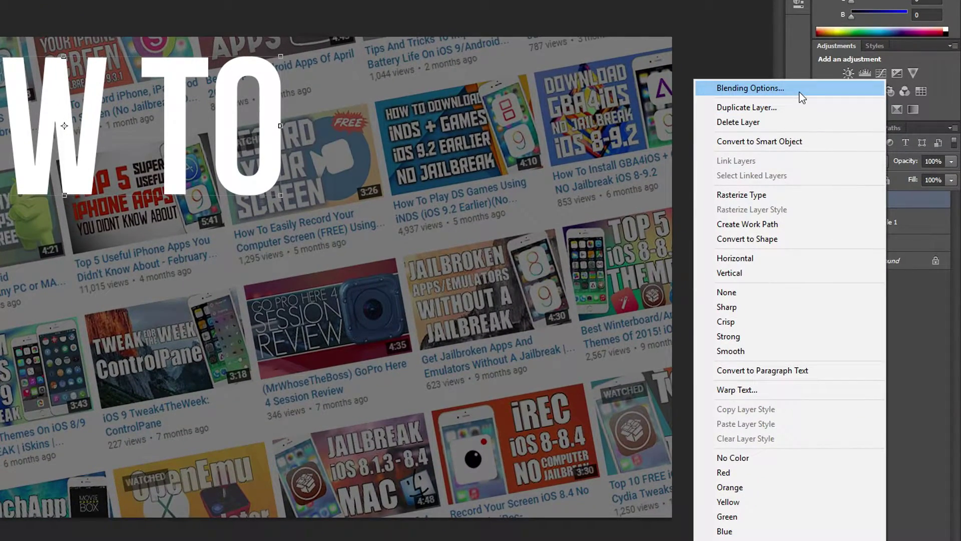
pyautogui.click(801, 96)
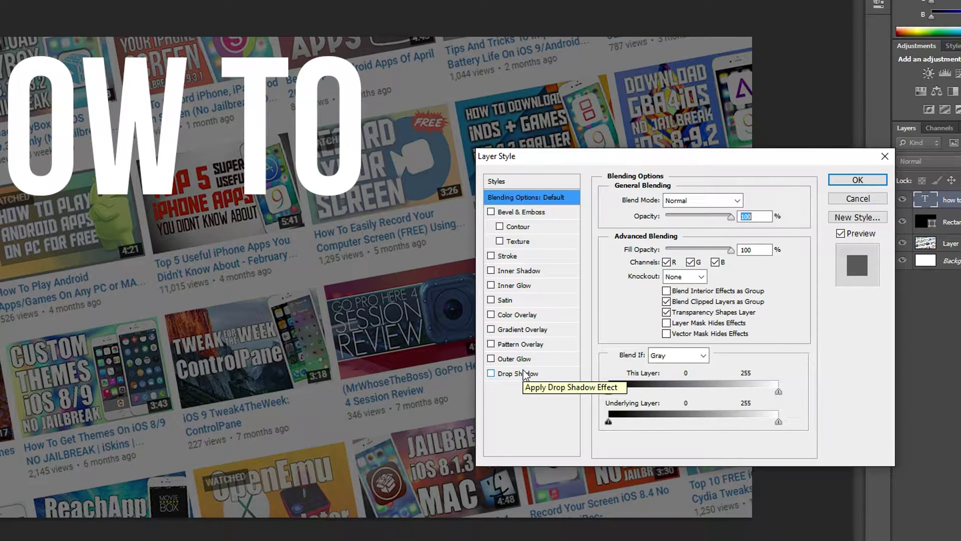
pyautogui.click(491, 375)
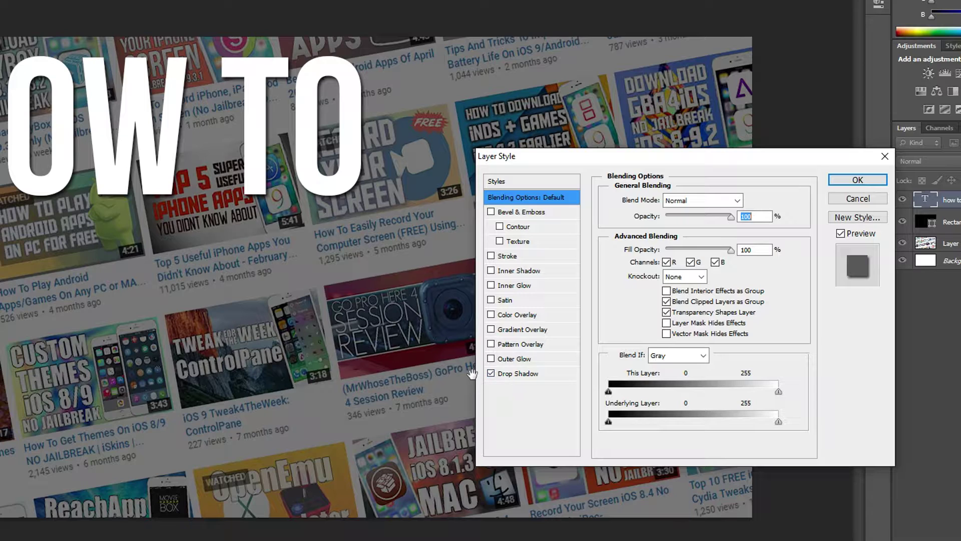
pyautogui.click(508, 373)
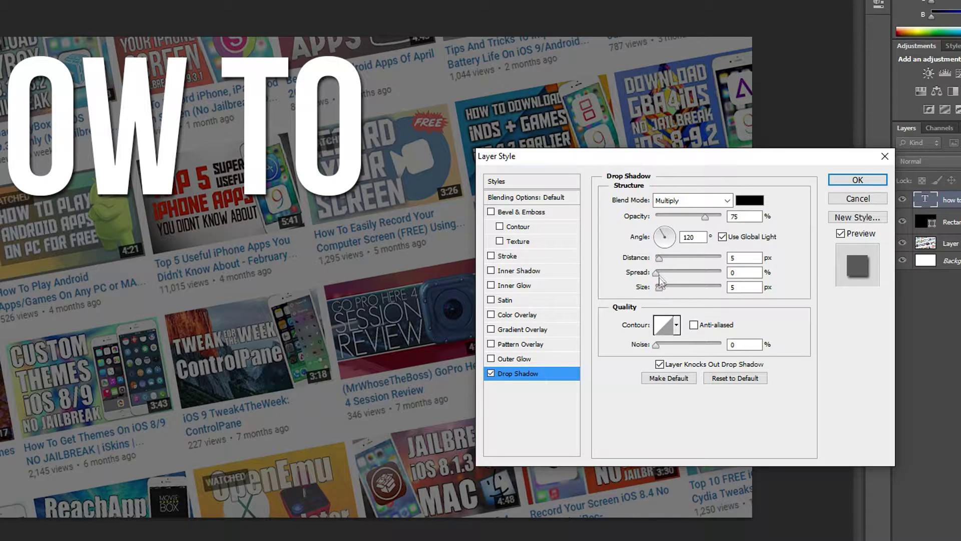
pyautogui.moveTo(660, 287); pyautogui.dragTo(667, 285)
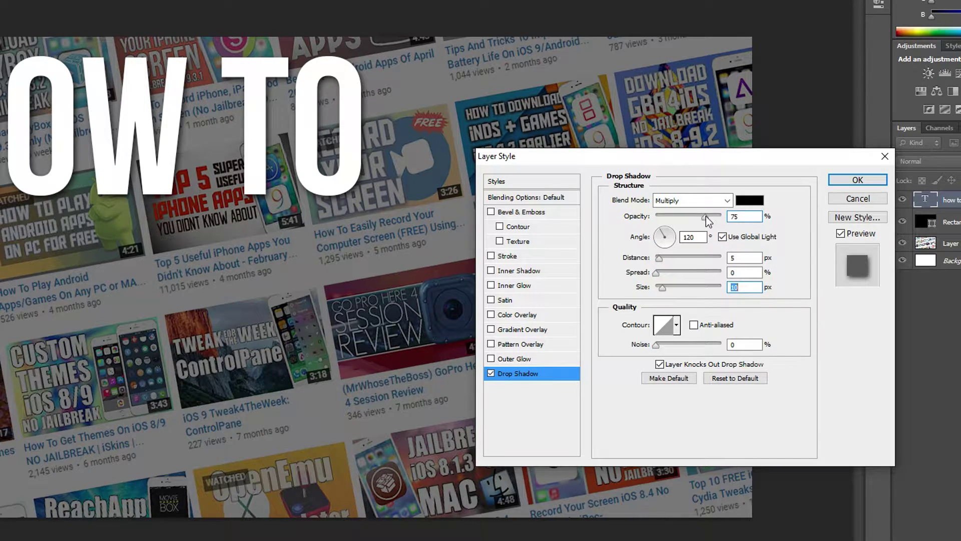
pyautogui.moveTo(666, 241); pyautogui.dragTo(668, 206)
pyautogui.moveTo(659, 257); pyautogui.dragTo(688, 274)
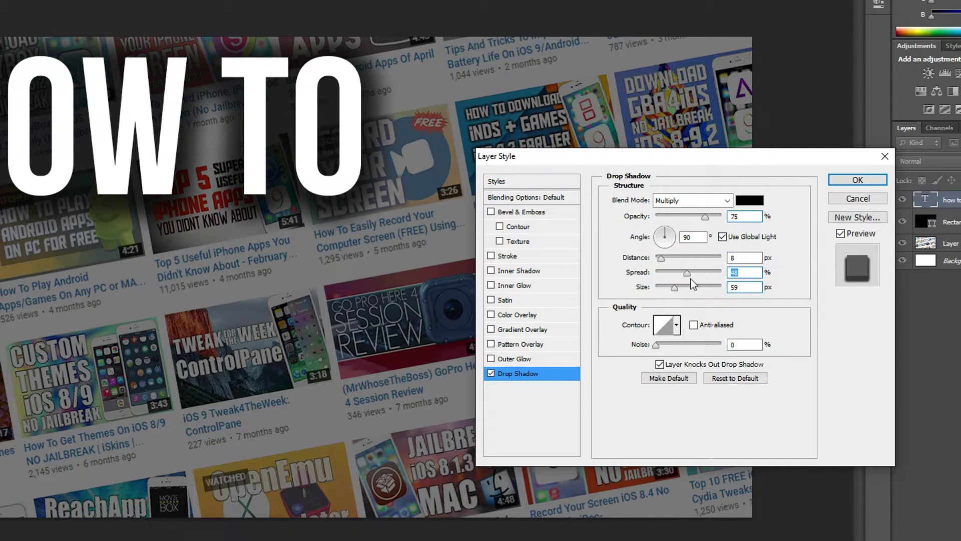
pyautogui.moveTo(685, 274); pyautogui.dragTo(674, 277)
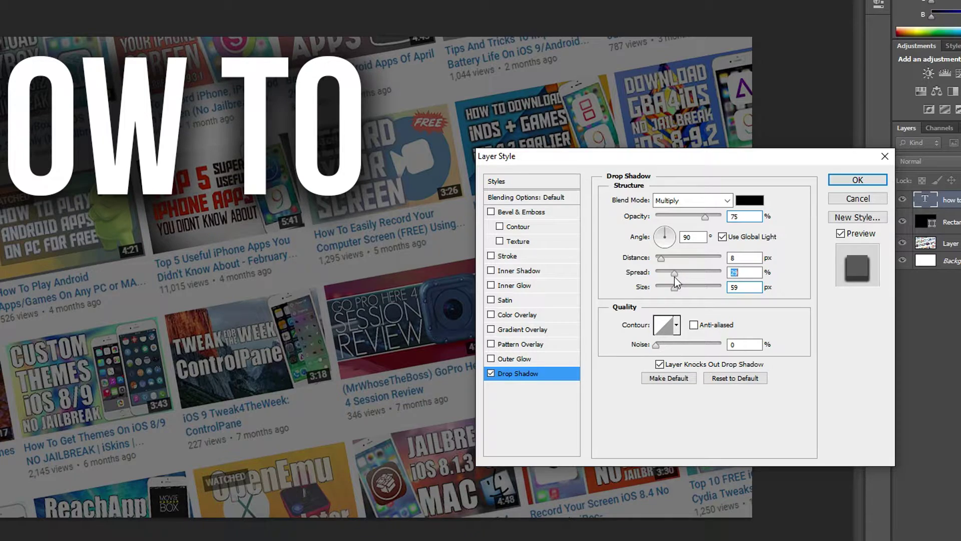
# Add a gradient overlay at about 31% opacity and apply the layer styles.
pyautogui.click(492, 331)
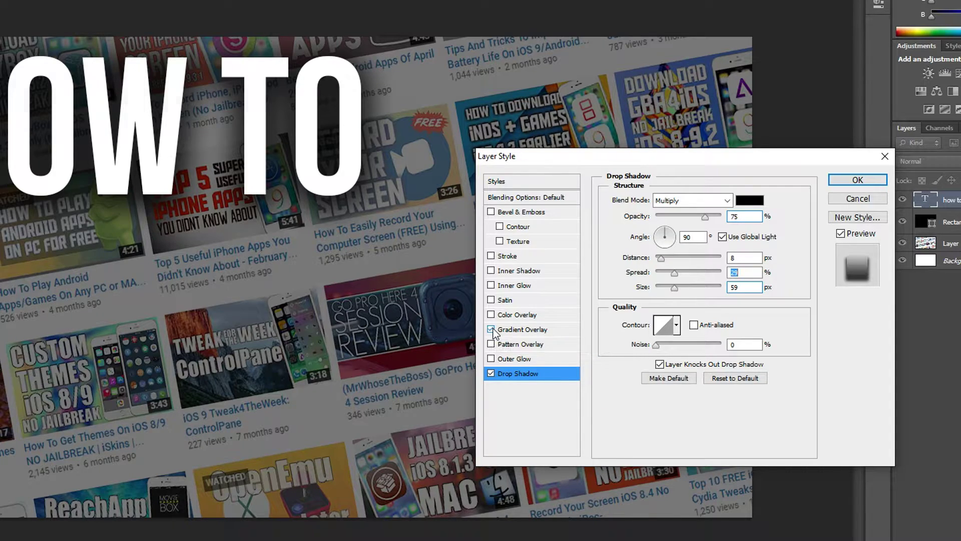
pyautogui.click(534, 330)
pyautogui.moveTo(730, 216); pyautogui.dragTo(675, 217)
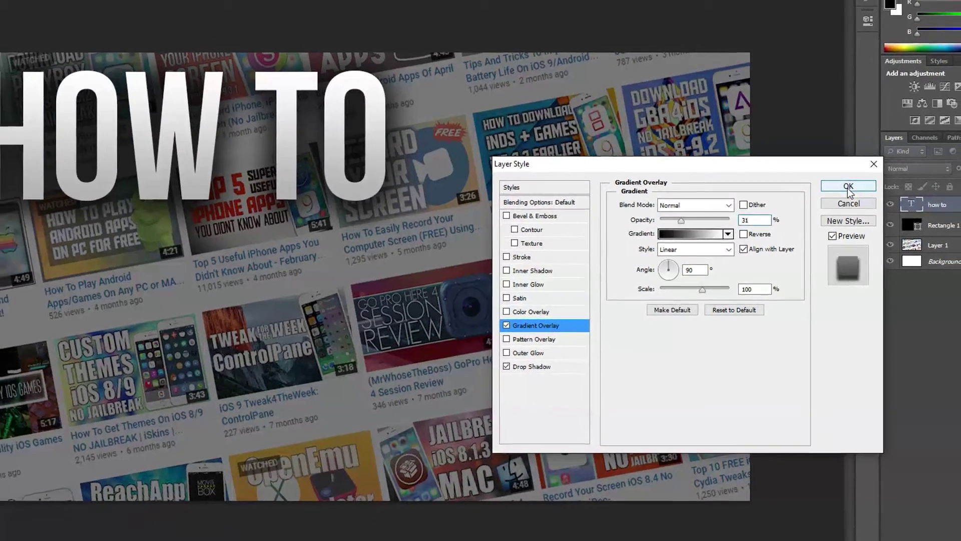
pyautogui.click(858, 181)
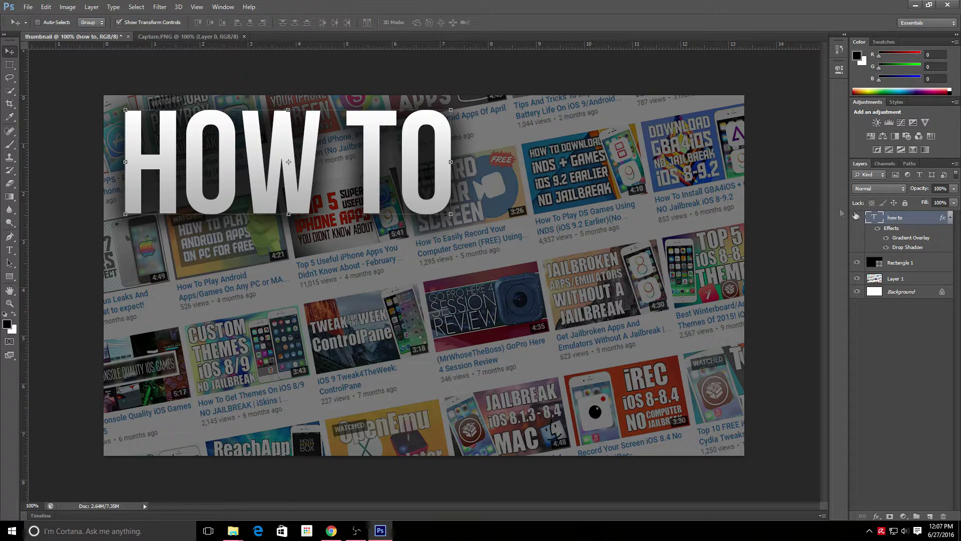
# Duplicate the how to layer and move the copy below the original.
pyautogui.rightClick(895, 218)
pyautogui.click(784, 149)
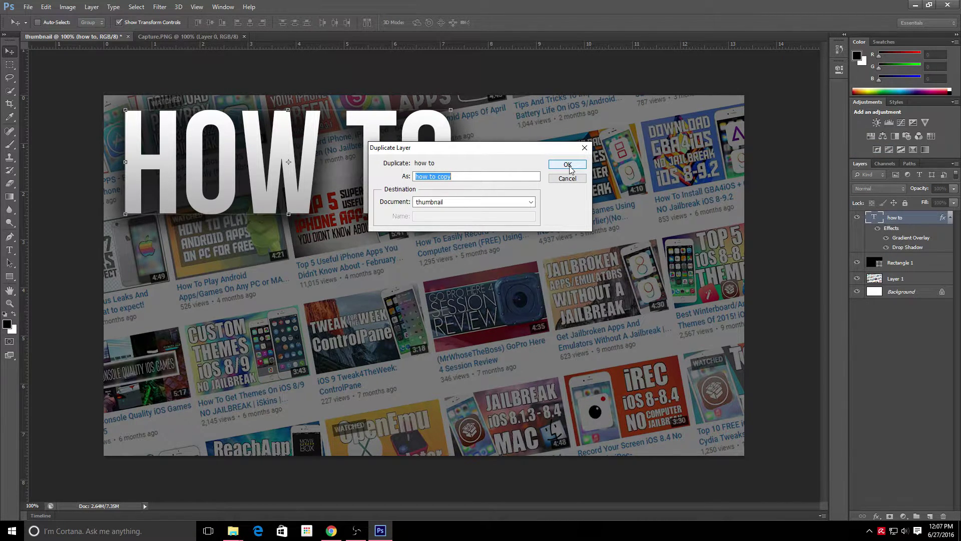
pyautogui.click(568, 164)
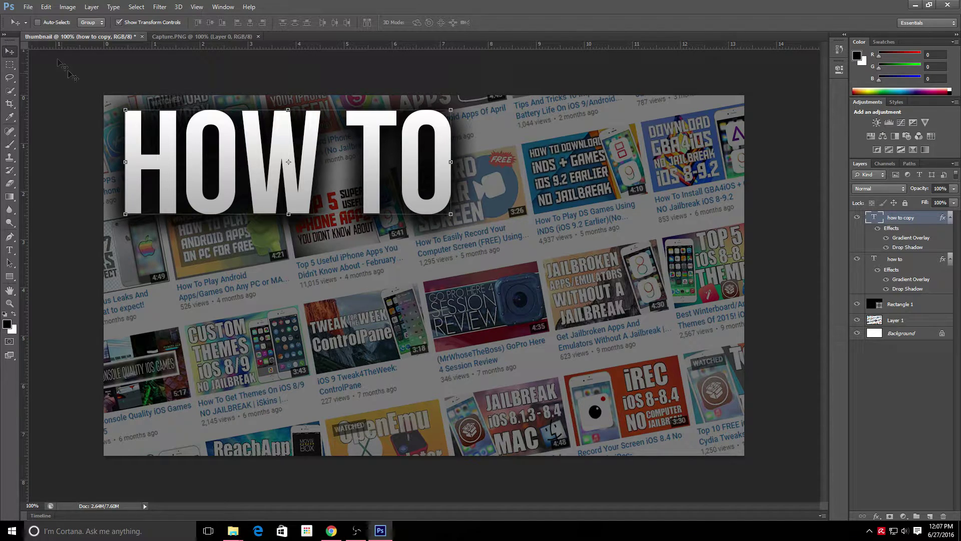
pyautogui.moveTo(106, 98); pyautogui.dragTo(106, 211)
# Replace the copied text with CREATE.
pyautogui.click(10, 250)
pyautogui.click(446, 278)
pyautogui.moveTo(445, 279); pyautogui.dragTo(141, 270)
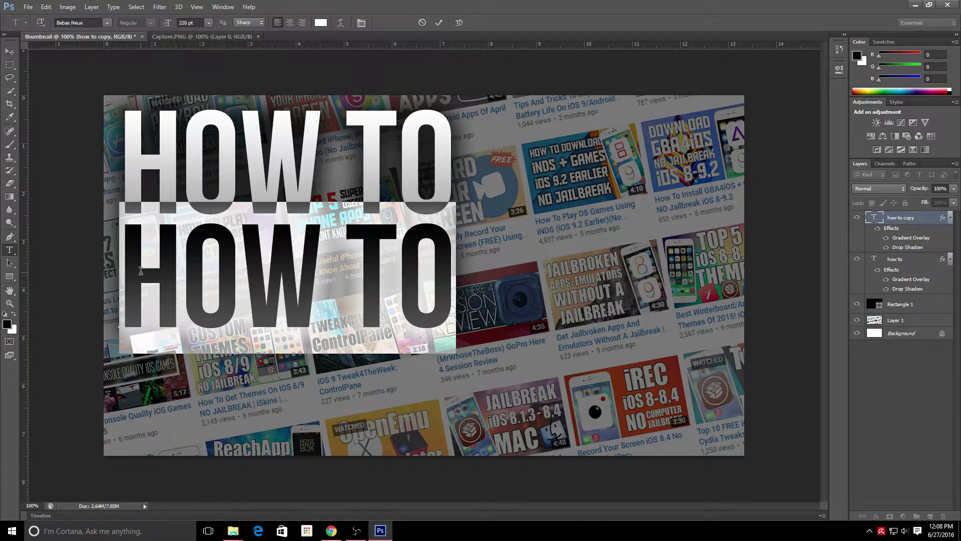
pyautogui.press('BackSpace')
pyautogui.write('CREA')
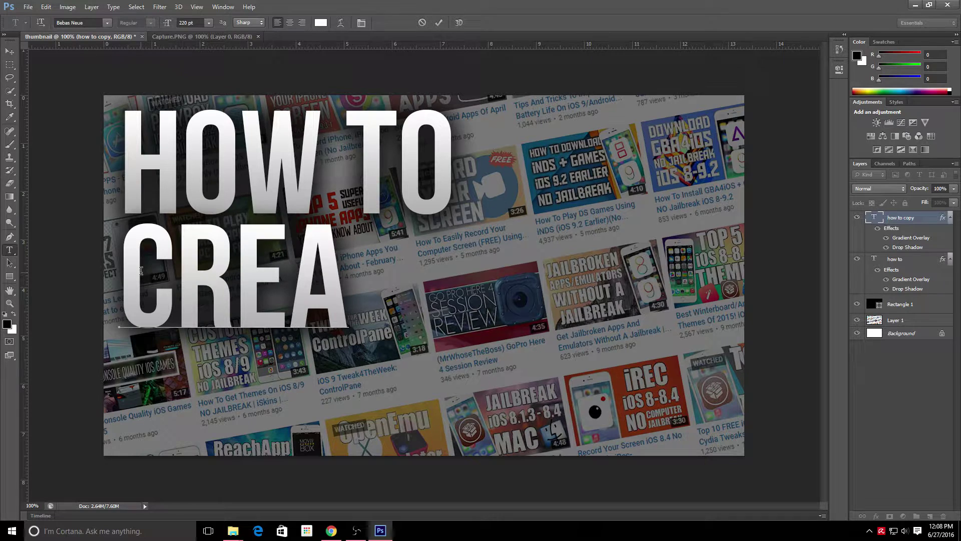
pyautogui.write('TE')
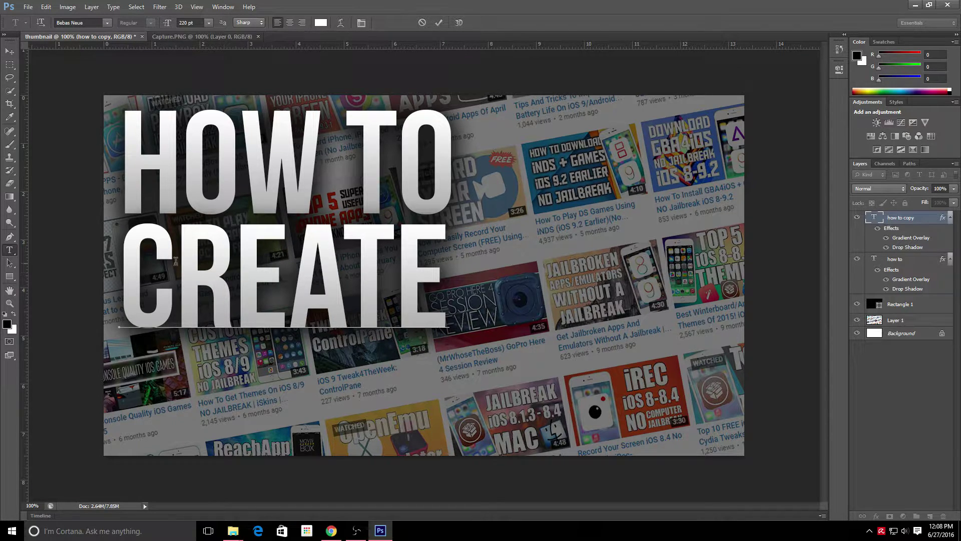
pyautogui.click(9, 51)
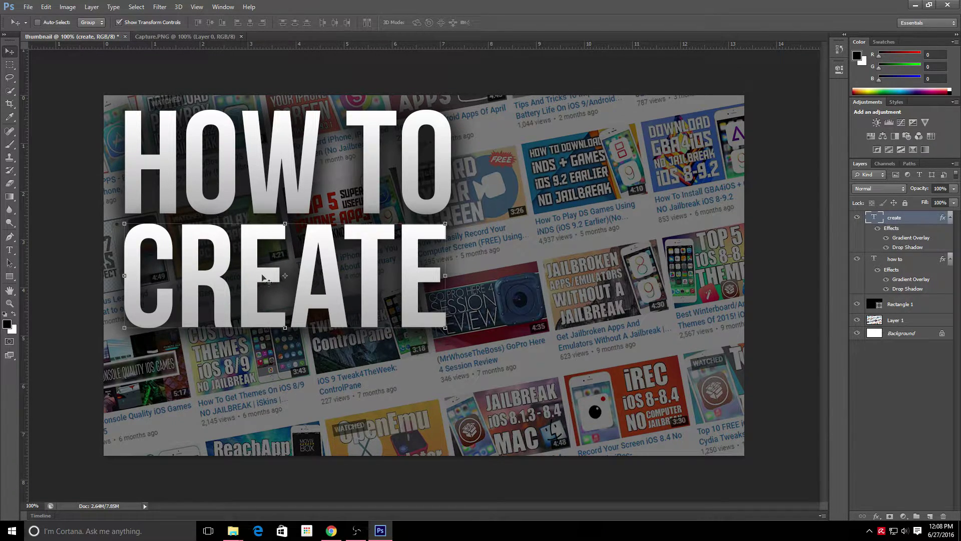
# Duplicate the create layer and move the copy below the first CREATE line.
pyautogui.rightClick(914, 217)
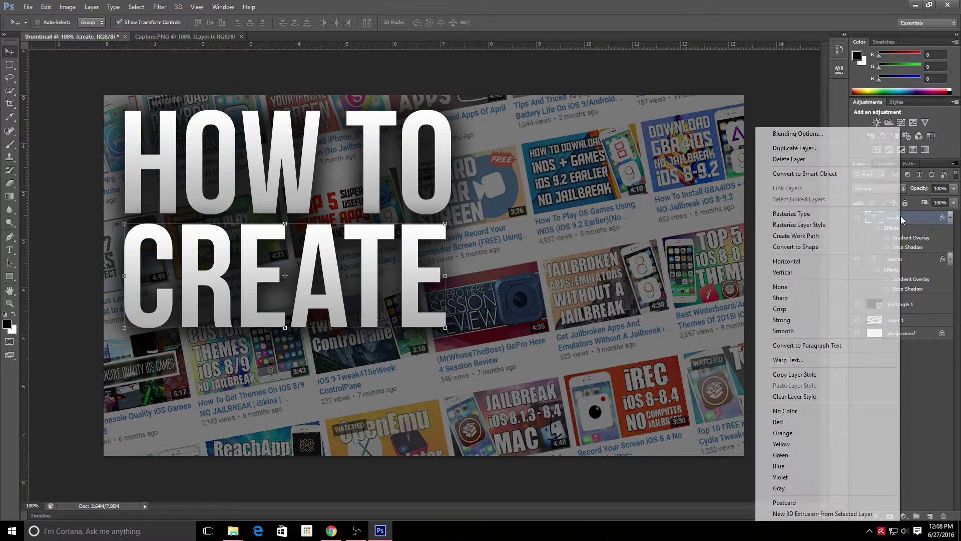
pyautogui.click(816, 149)
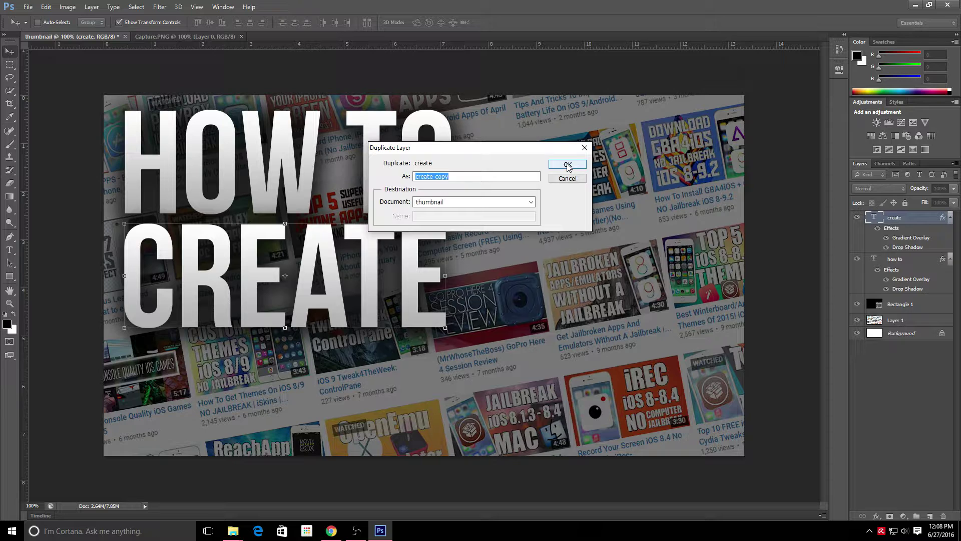
pyautogui.click(567, 165)
pyautogui.moveTo(263, 278); pyautogui.dragTo(267, 395)
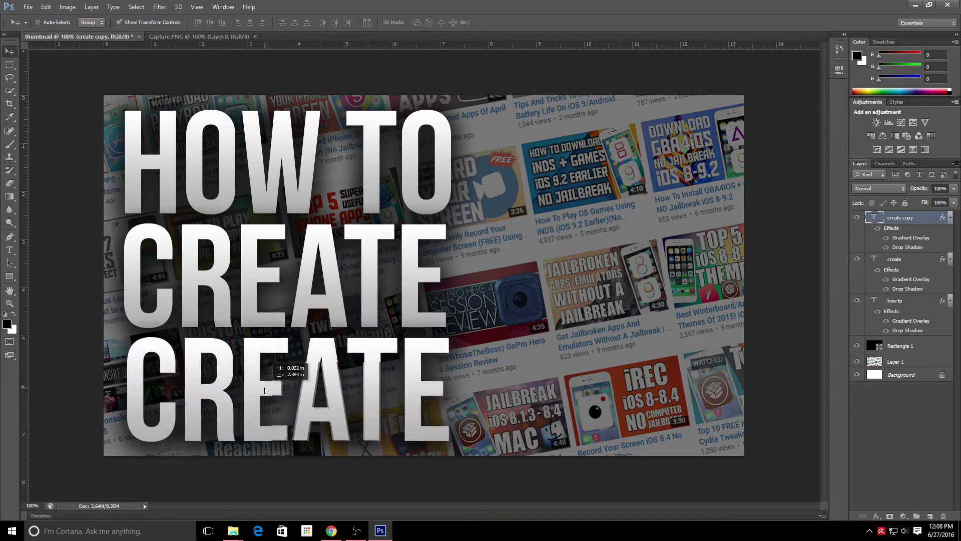
# Change the bottom copy to THUMBNAILS and scale it up toward the right edge.
pyautogui.click(10, 250)
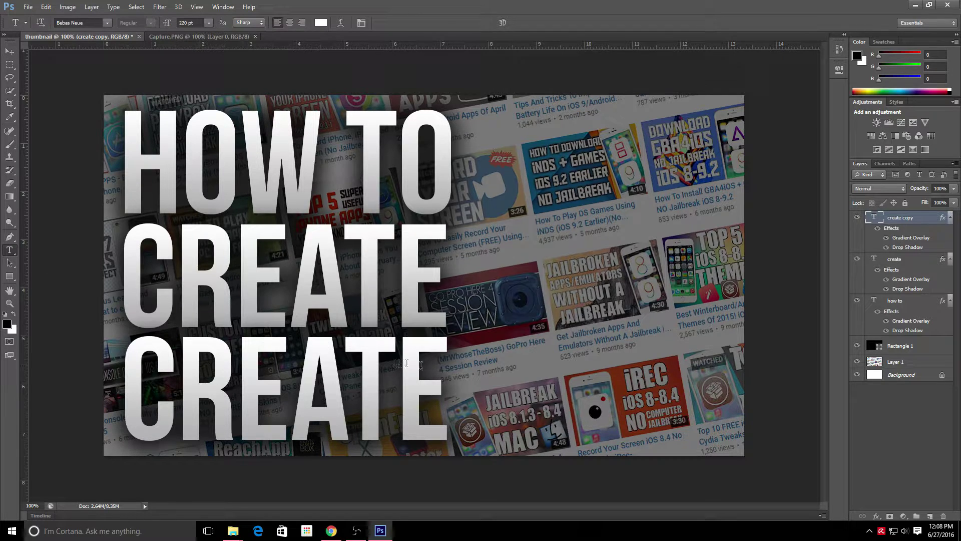
pyautogui.click(443, 376)
pyautogui.moveTo(445, 379); pyautogui.dragTo(96, 375)
pyautogui.press('BackSpace')
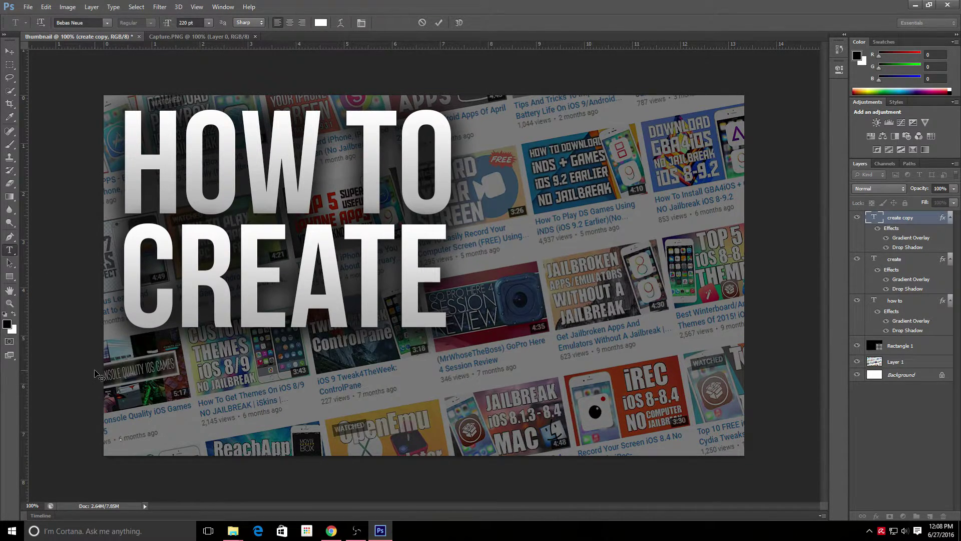
pyautogui.write('T')
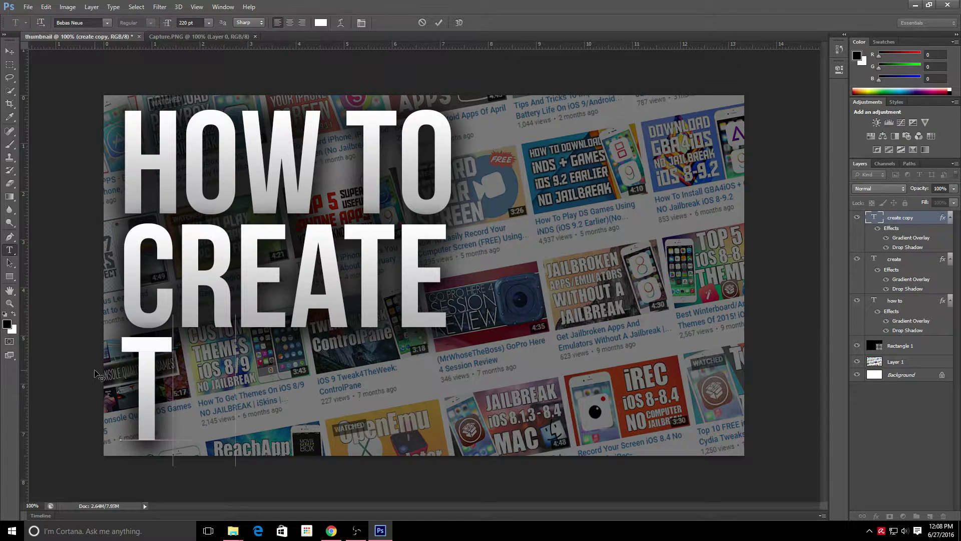
pyautogui.write('HUMBNAILS')
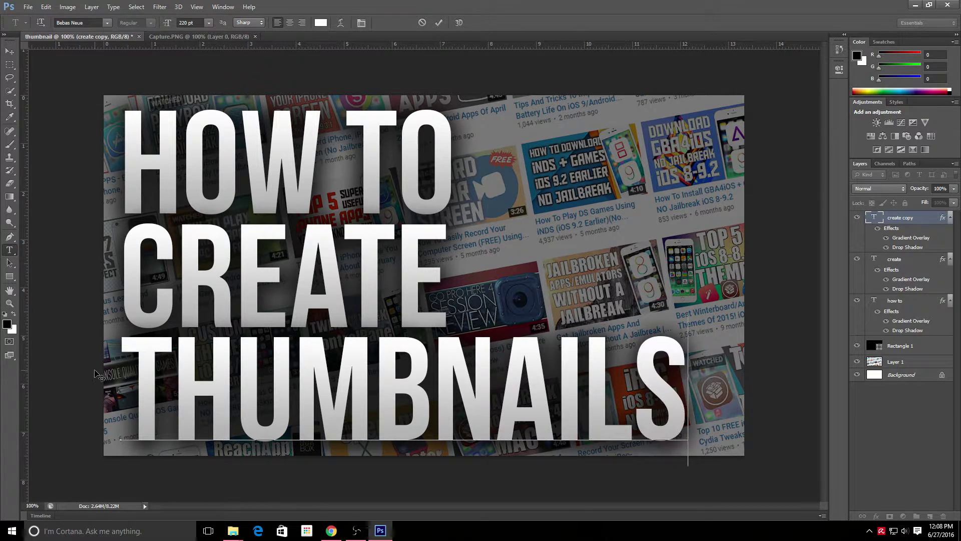
pyautogui.click(9, 51)
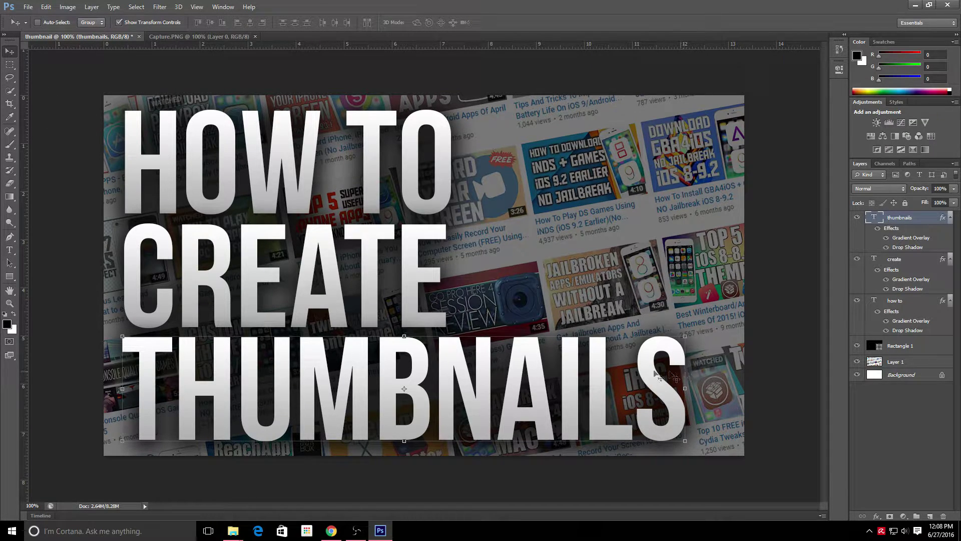
pyautogui.moveTo(687, 335); pyautogui.dragTo(730, 322)
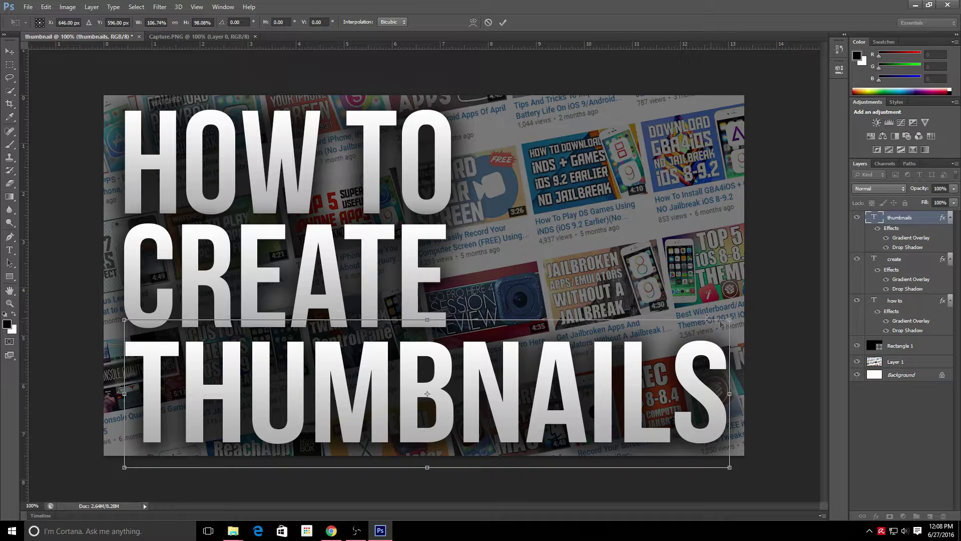
pyautogui.click(503, 23)
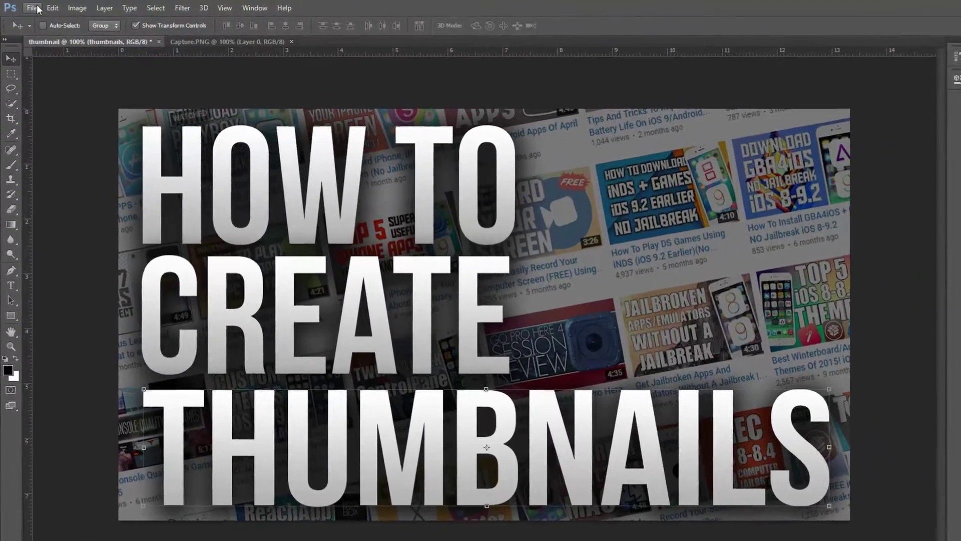
# Open the Photoshop icon PNG image.
pyautogui.click(38, 8)
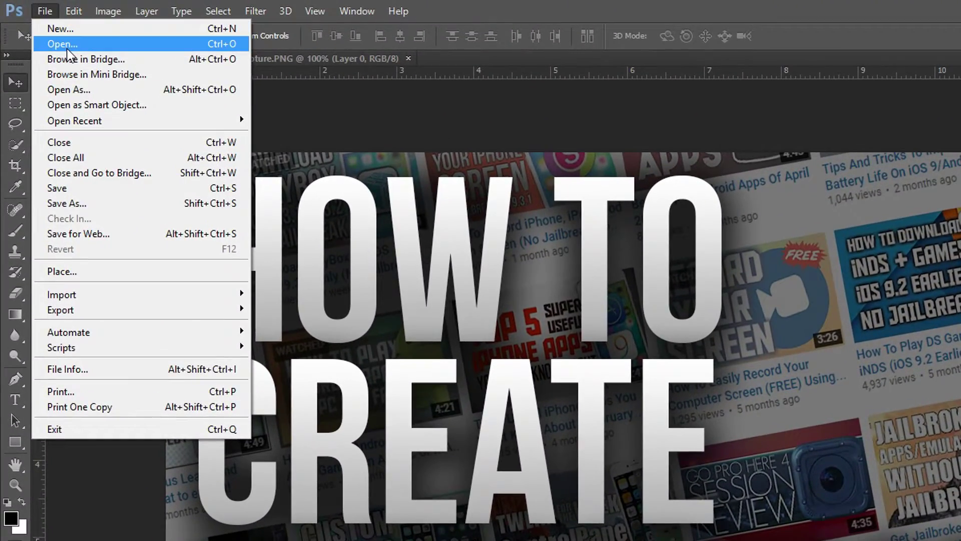
pyautogui.click(67, 46)
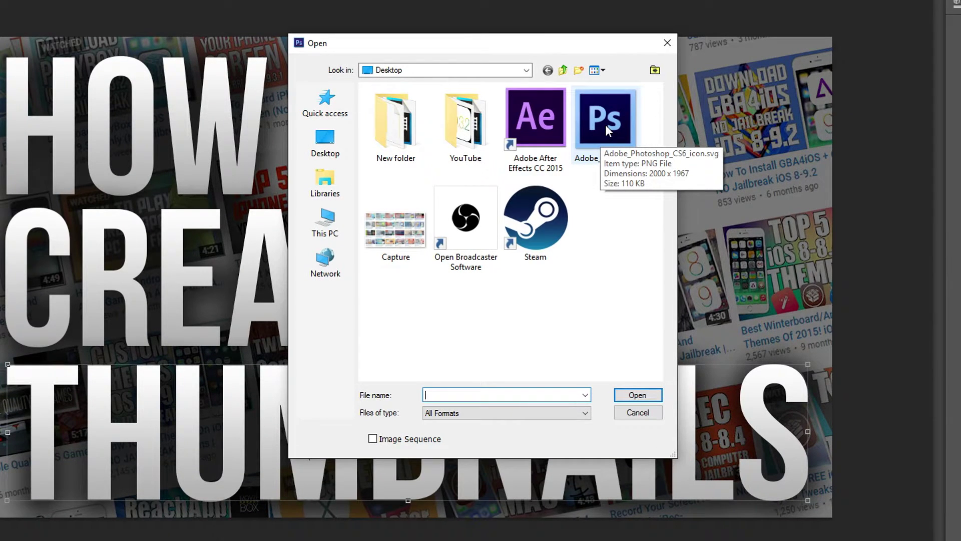
pyautogui.doubleClick(605, 123)
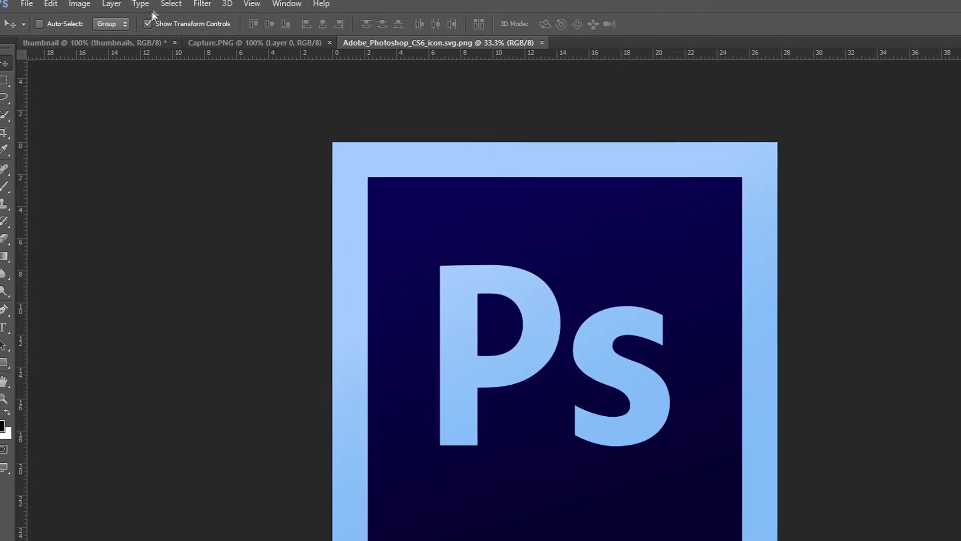
# Copy the whole icon image and return to the thumbnail document.
pyautogui.click(176, 7)
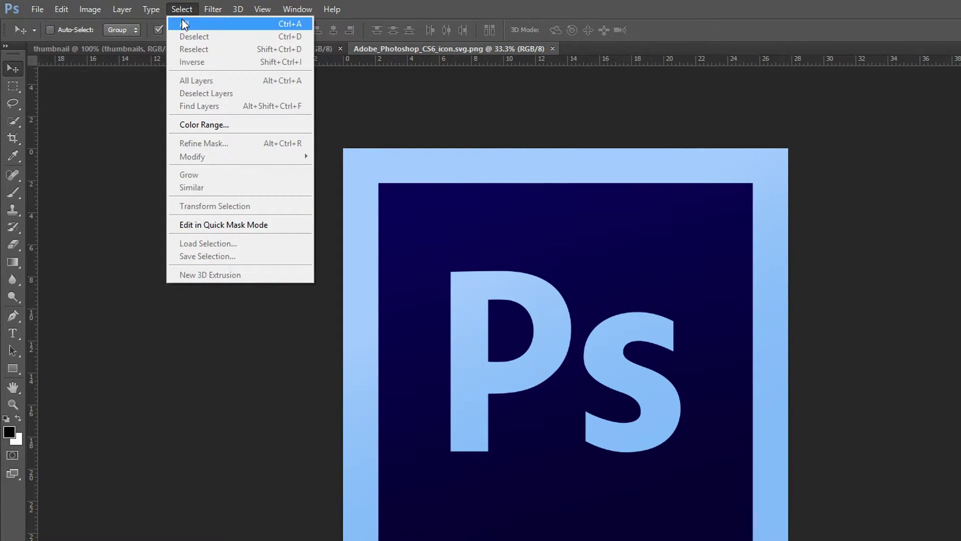
pyautogui.click(185, 22)
pyautogui.click(61, 9)
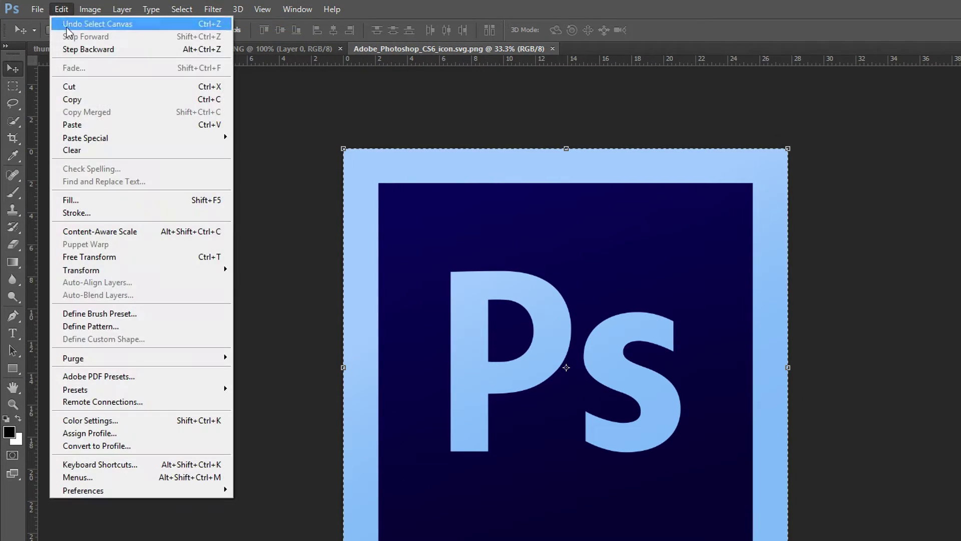
pyautogui.click(80, 96)
pyautogui.click(105, 49)
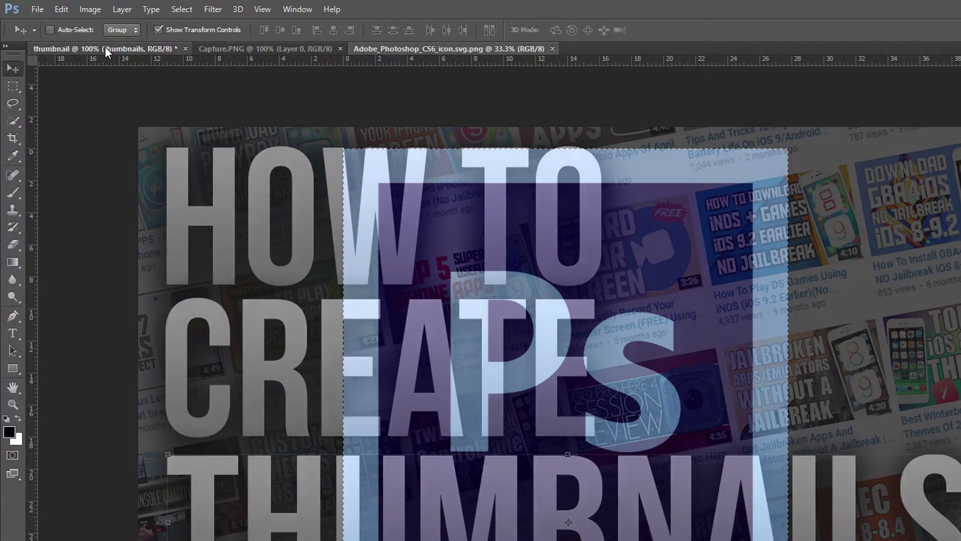
# Paste the Photoshop logo and scale it to about 25% × 22%, placed top right beside HOW TO and CREATE.
pyautogui.click(56, 10)
pyautogui.click(75, 123)
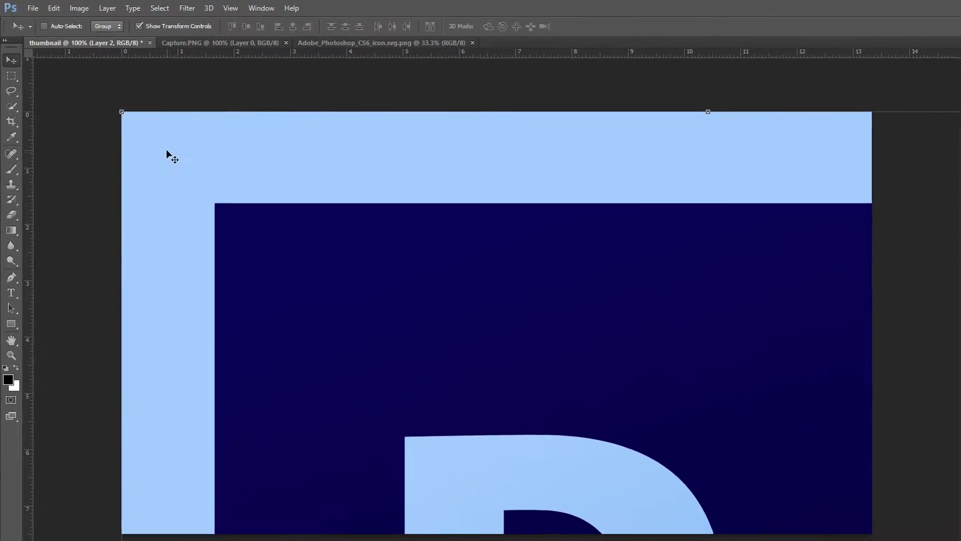
pyautogui.moveTo(121, 111); pyautogui.dragTo(322, 216)
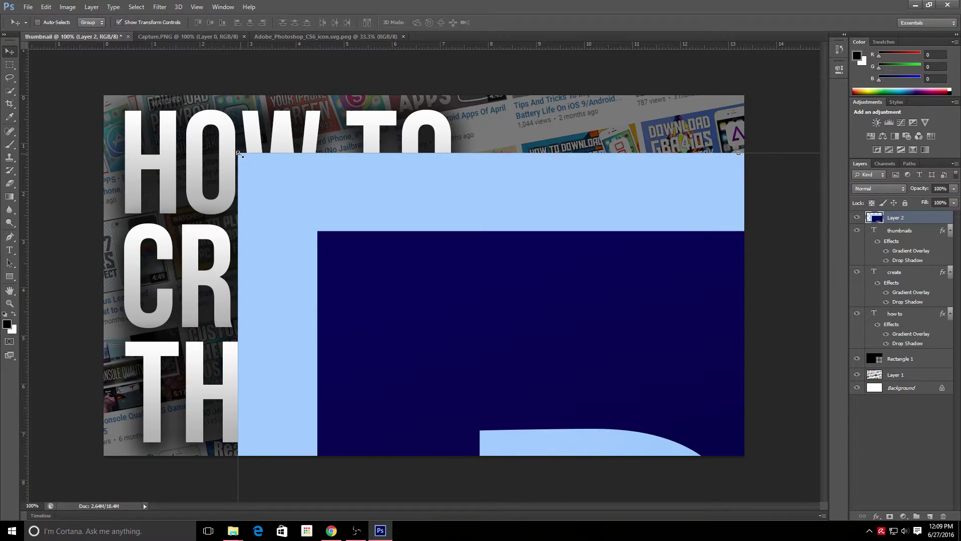
pyautogui.moveTo(271, 180); pyautogui.dragTo(631, 484)
pyautogui.moveTo(541, 415); pyautogui.dragTo(470, 166)
pyautogui.moveTo(425, 123); pyautogui.dragTo(515, 200)
pyautogui.moveTo(570, 276); pyautogui.dragTo(521, 177)
pyautogui.moveTo(700, 102); pyautogui.dragTo(722, 107)
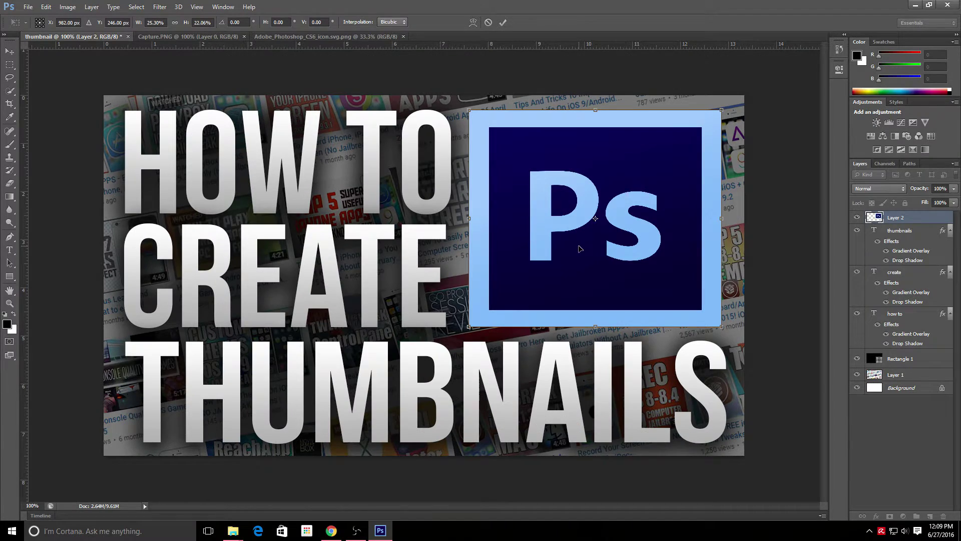
pyautogui.click(503, 23)
pyautogui.rightClick(889, 221)
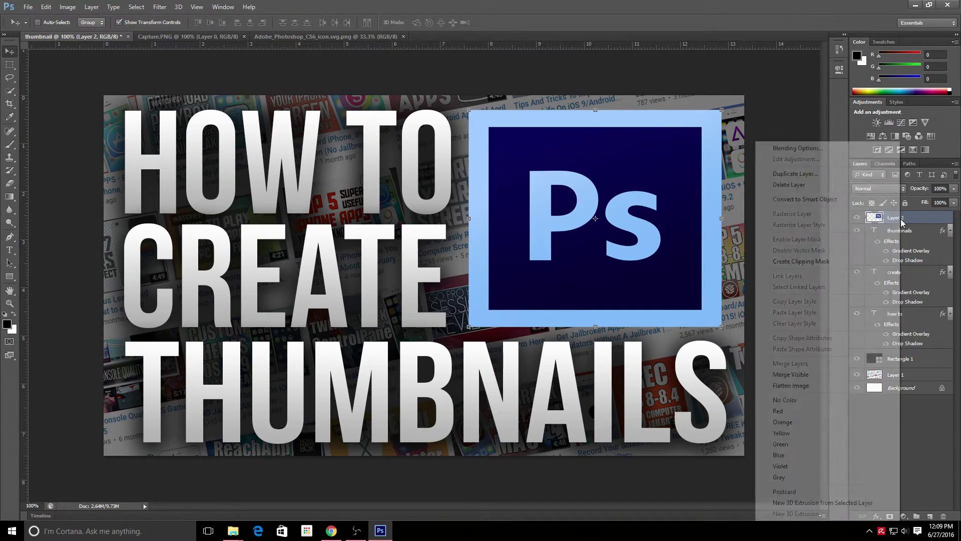
# Give the logo layer (Layer 2) a Drop Shadow with a wider Spread through Blending Options.
pyautogui.click(840, 149)
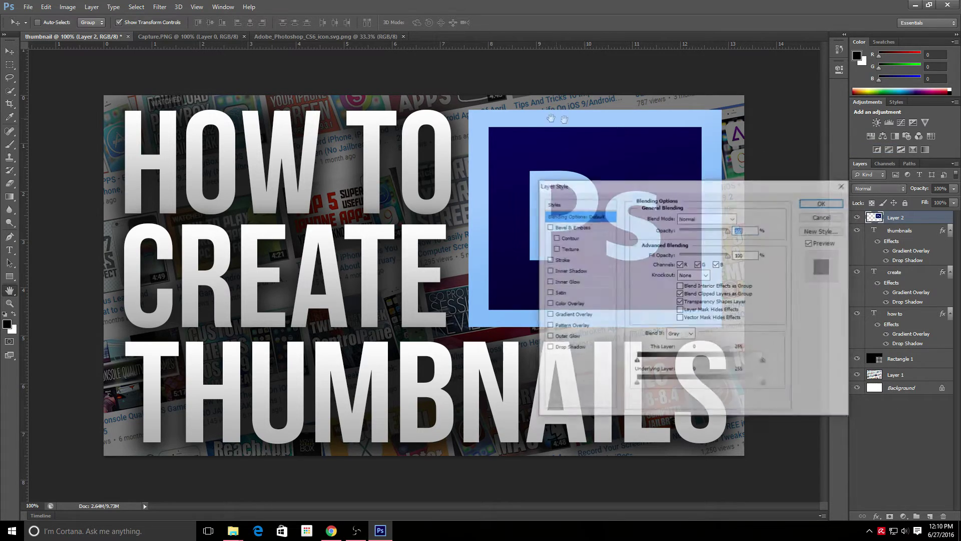
pyautogui.moveTo(662, 123); pyautogui.dragTo(212, 126)
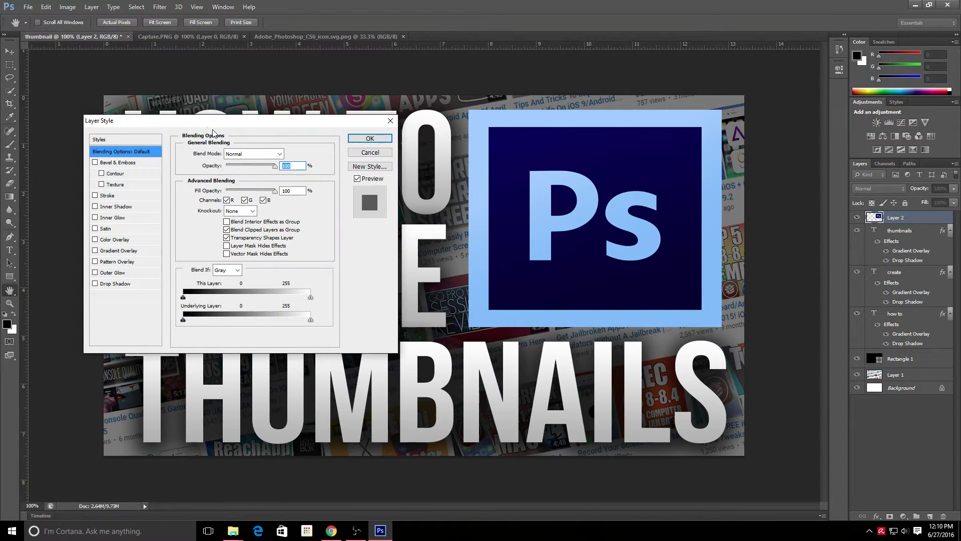
pyautogui.click(95, 283)
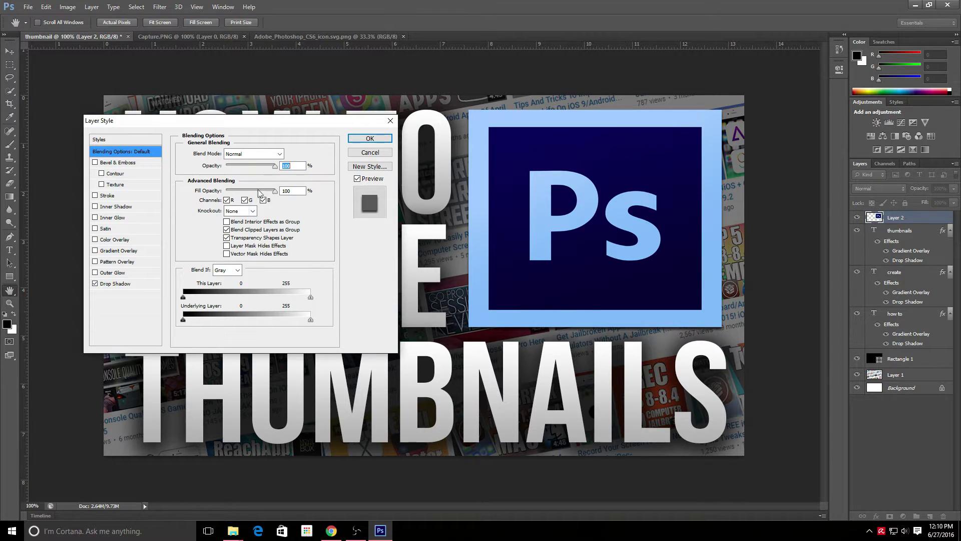
pyautogui.click(115, 283)
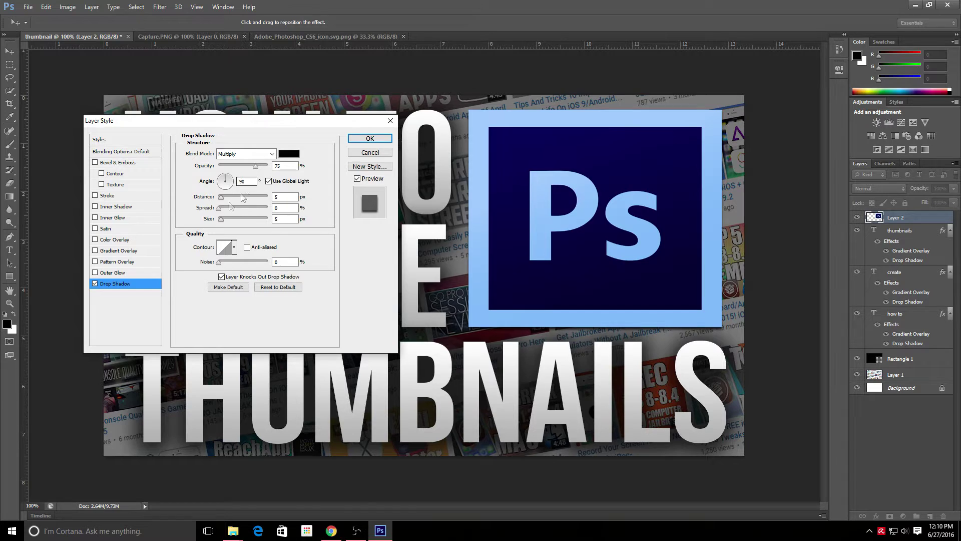
pyautogui.moveTo(219, 209)
pyautogui.mouseDown()
pyautogui.moveTo(231, 214)
pyautogui.moveTo(224, 197)
pyautogui.moveTo(231, 220)
pyautogui.mouseUp()
pyautogui.click(369, 140)
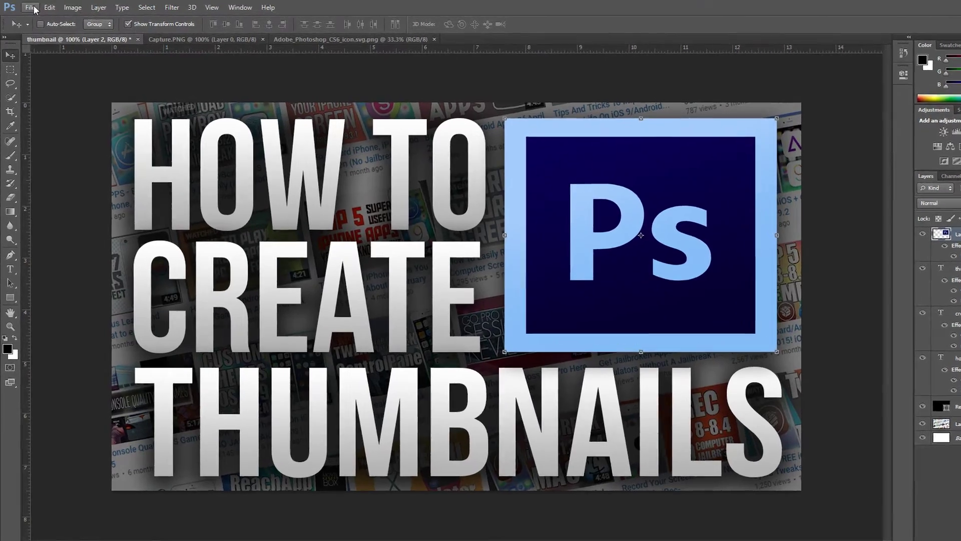
# Save the image to the Desktop as thumbnail.jpg in JPEG format at Quality 12 (Maximum).
pyautogui.click(32, 8)
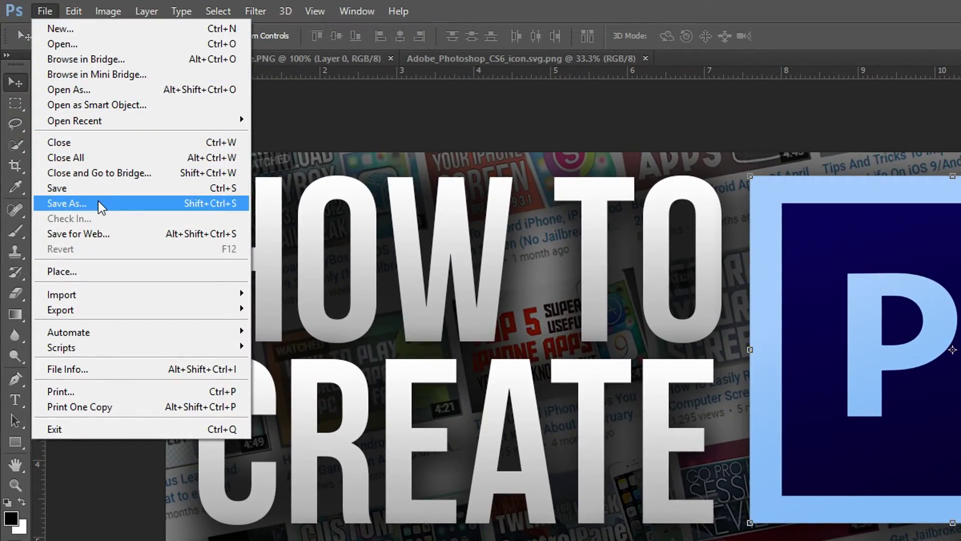
pyautogui.click(98, 203)
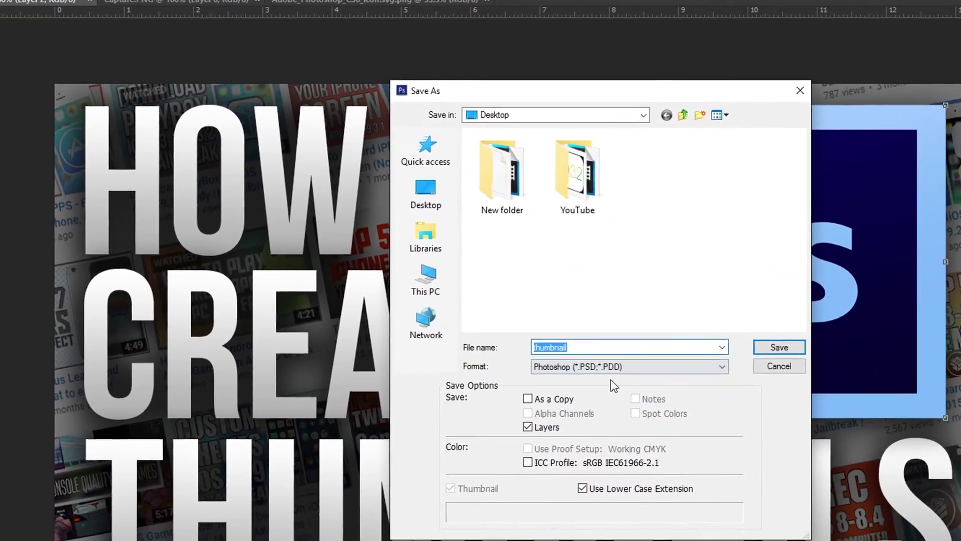
pyautogui.click(611, 365)
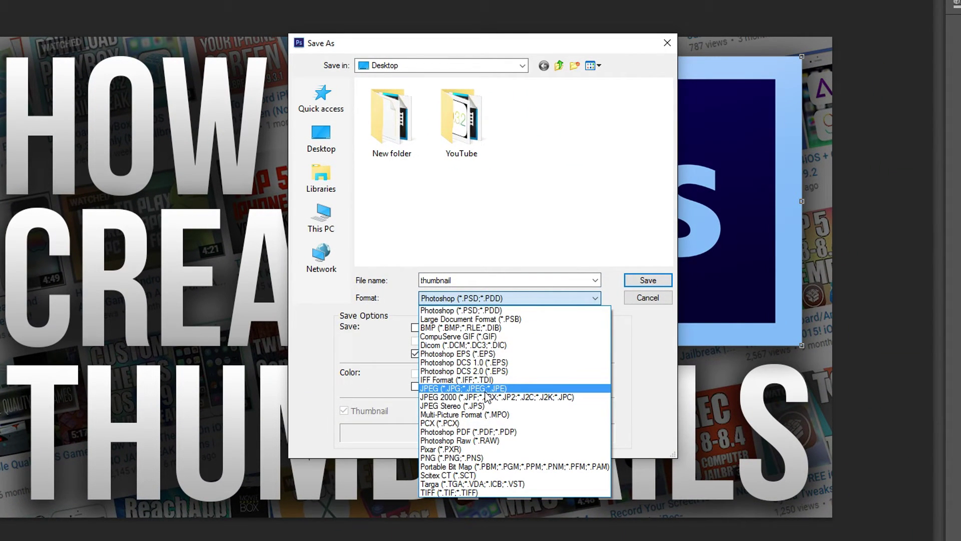
pyautogui.click(484, 389)
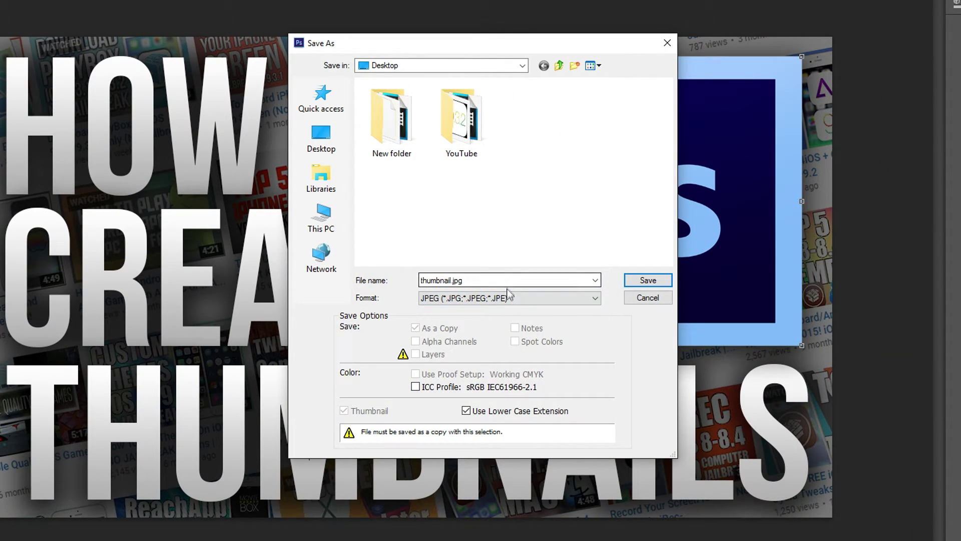
pyautogui.click(323, 138)
pyautogui.click(640, 279)
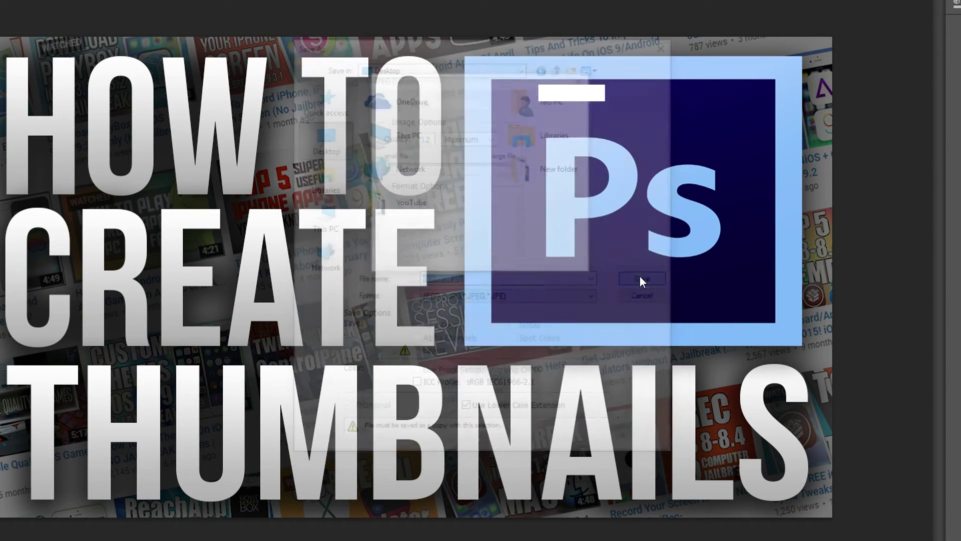
pyautogui.moveTo(513, 165); pyautogui.dragTo(547, 172)
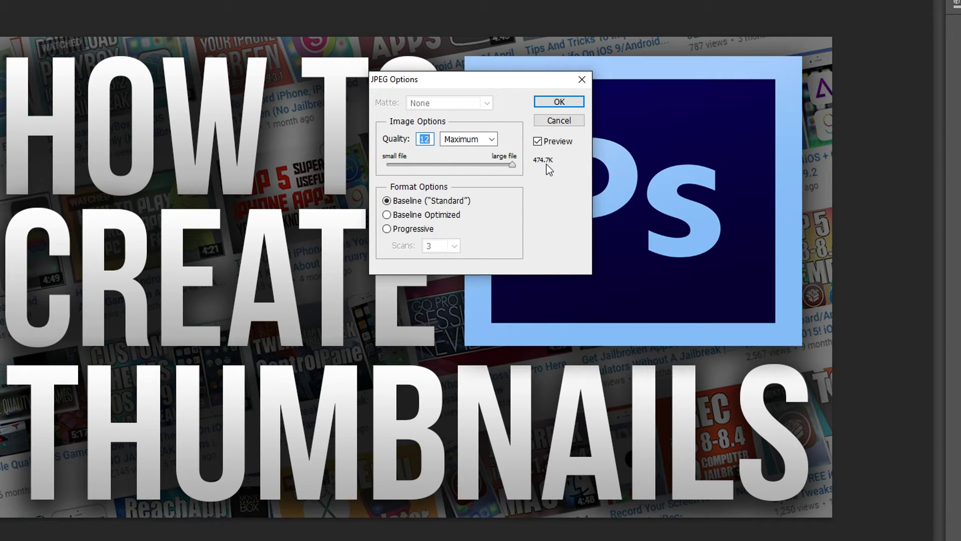
pyautogui.click(549, 106)
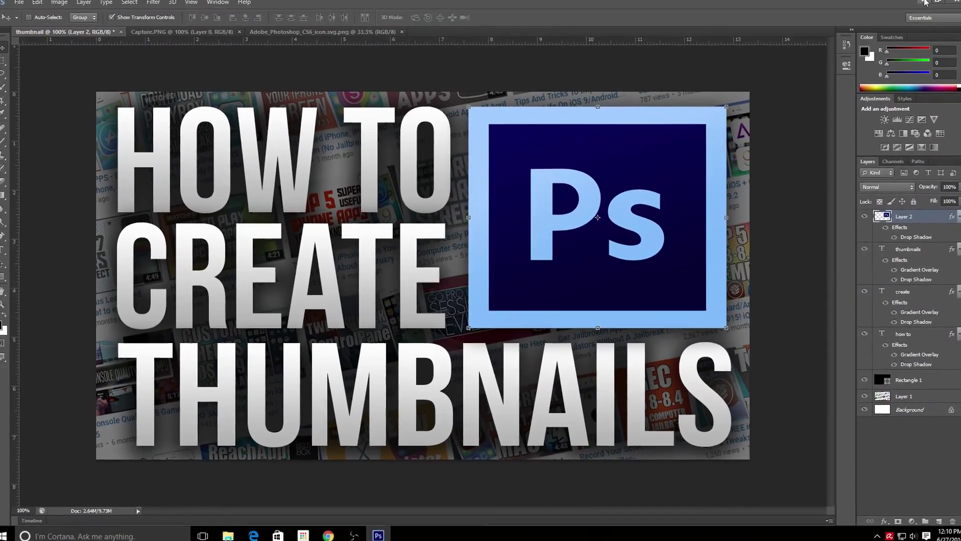
pyautogui.click(916, 4)
# Open thumbnail.jpg from the desktop to view the finished thumbnail.
pyautogui.doubleClick(19, 488)
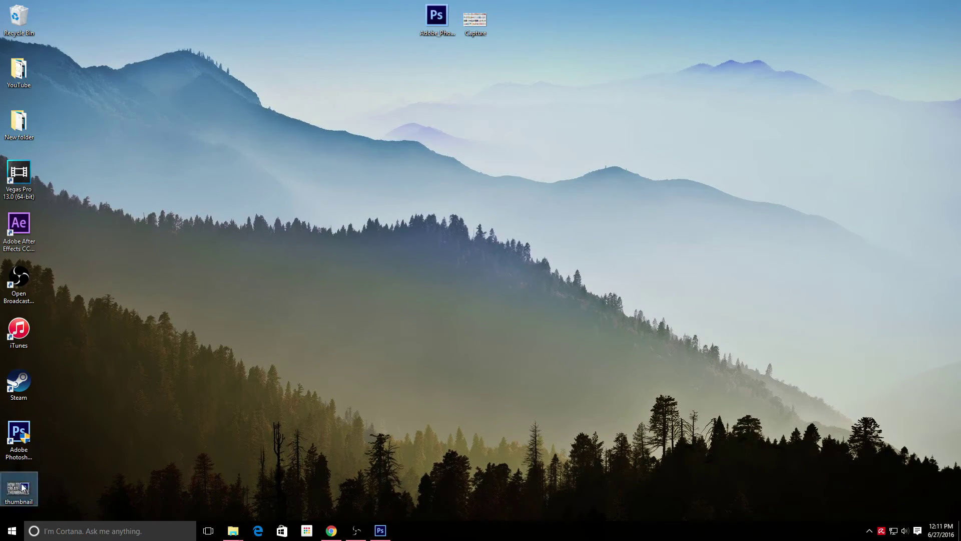